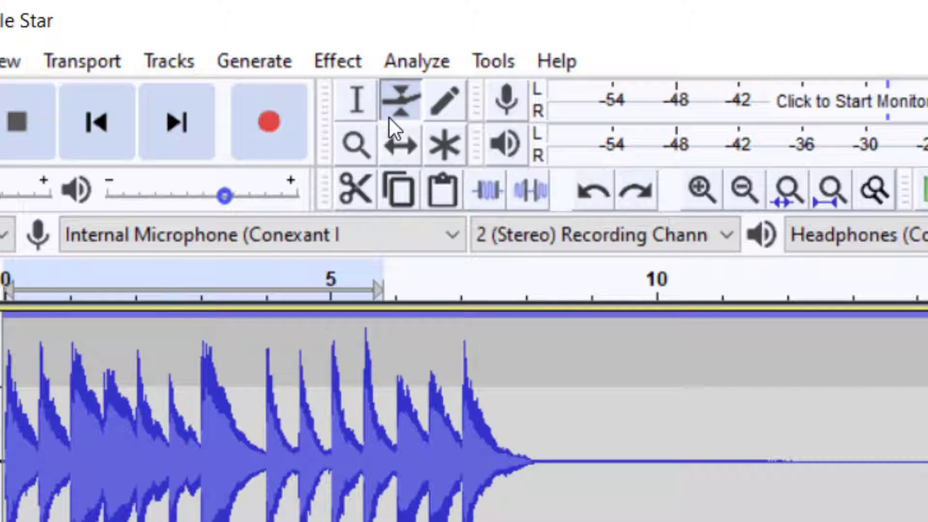
- Activate the Selection tool, zoom in and out on the waveform around 5 to 7 seconds, and fit the whole project in view
{"action": "left_click", "coordinate": [371, 93]}
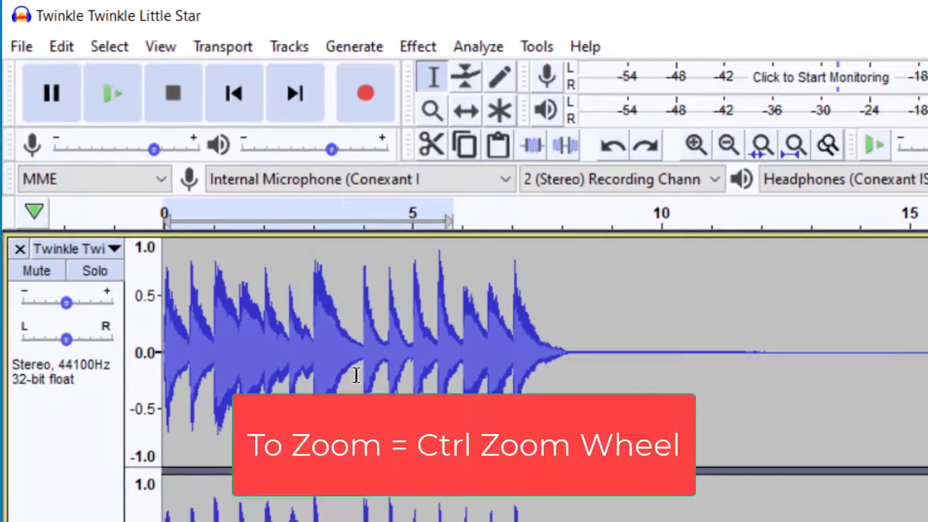
{"action": "scroll", "coordinate": [456, 411], "scroll_direction": "up", "scroll_amount": 4}
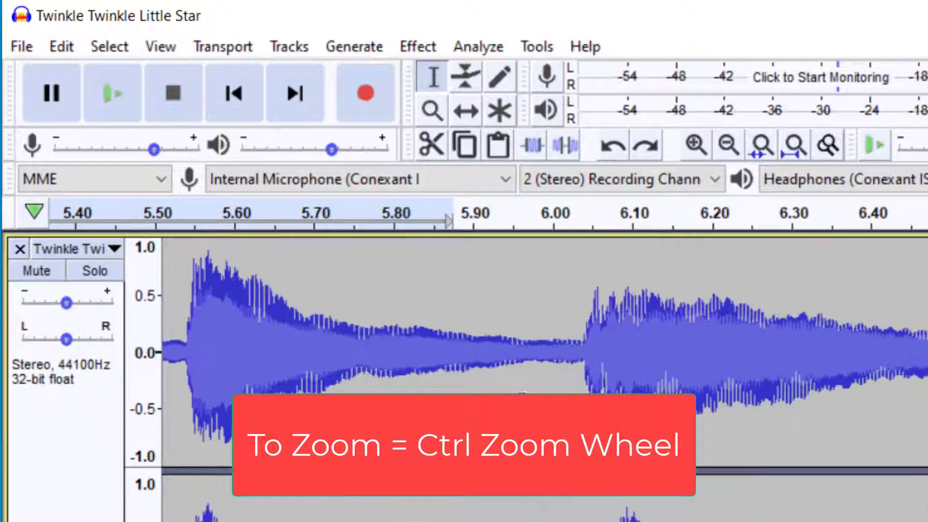
{"action": "scroll", "coordinate": [524, 401], "scroll_direction": "up", "scroll_amount": 5}
{"action": "scroll", "coordinate": [526, 402], "scroll_direction": "down", "scroll_amount": 4}
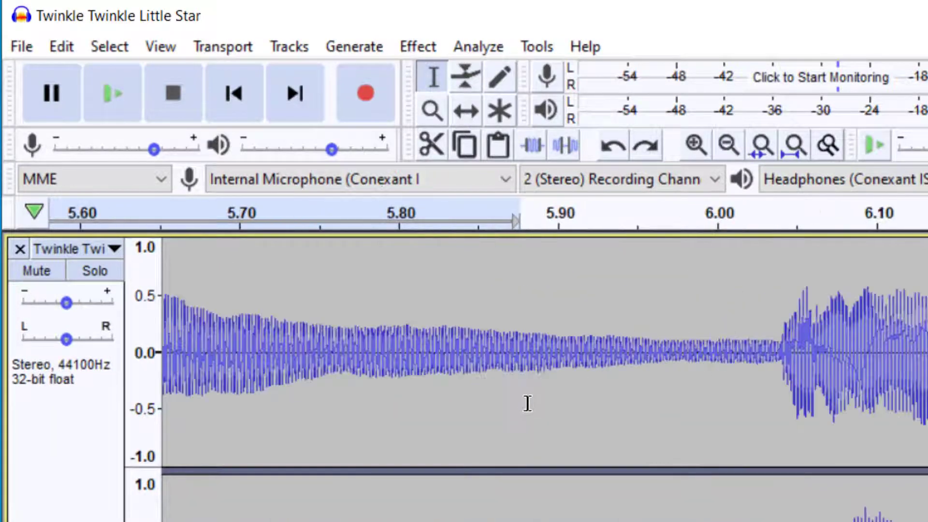
{"action": "scroll", "coordinate": [527, 404], "scroll_direction": "down", "scroll_amount": 3}
{"action": "scroll", "coordinate": [528, 403], "scroll_direction": "up", "scroll_amount": 2}
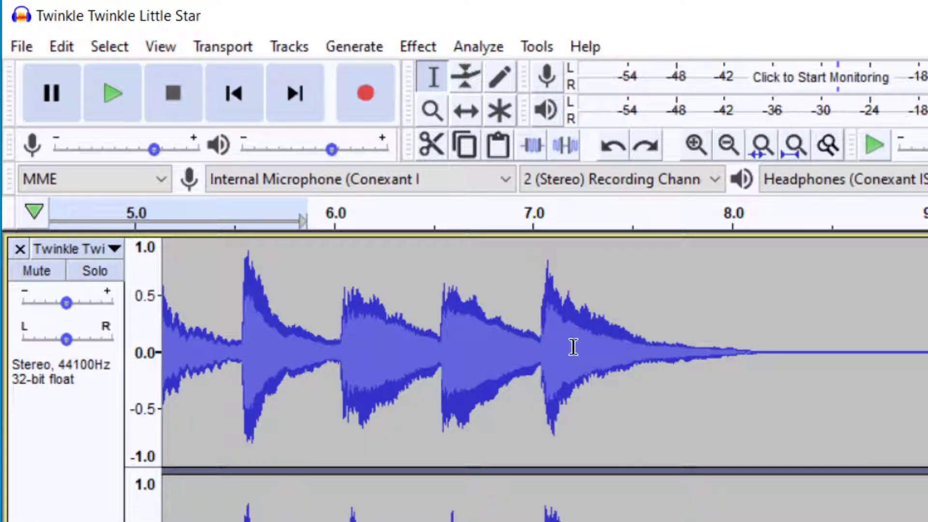
{"action": "key", "text": "Home"}
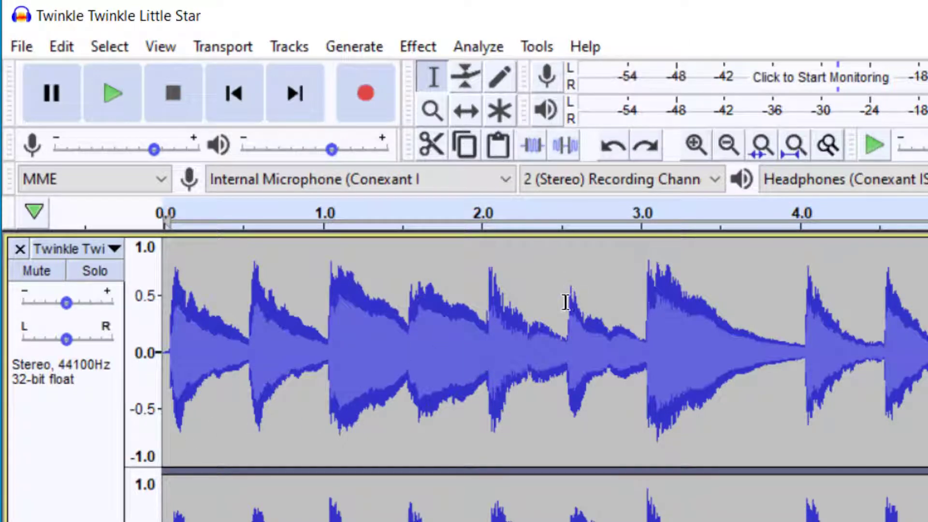
{"action": "key", "text": "ctrl+f"}
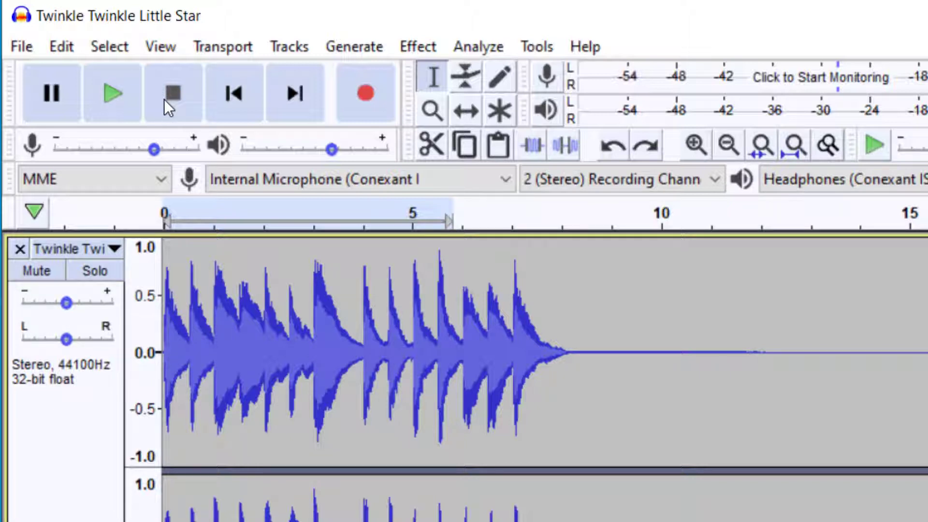
- Play the music from the start and skip the cursor back to the beginning
{"action": "key", "text": "space"}
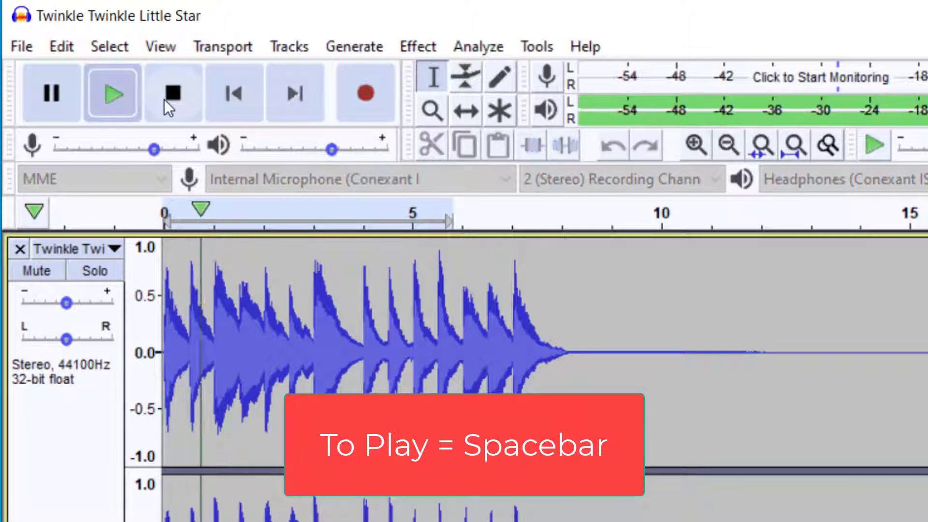
{"action": "left_click", "coordinate": [234, 94]}
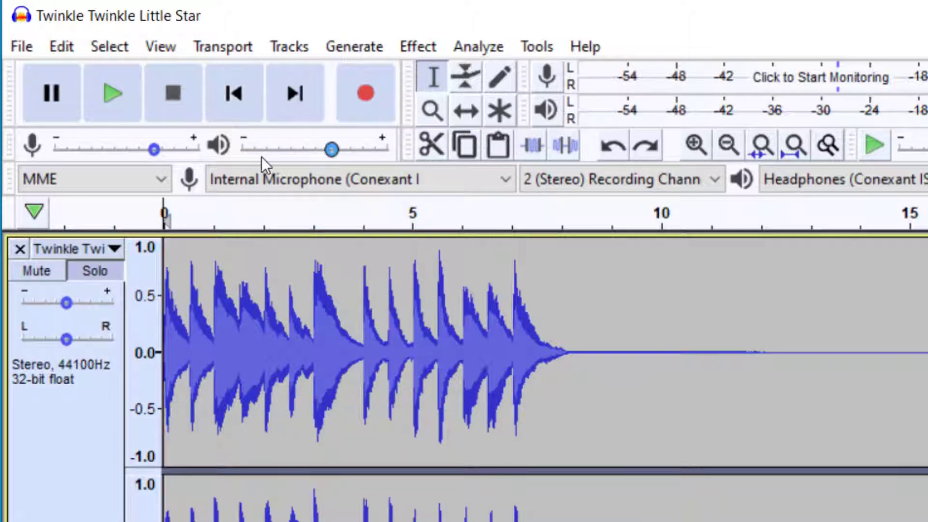
- Select the music from about 2.9 to 4.2 seconds, play that range in a loop, and stop playback
{"action": "left_click_drag", "start_coordinate": [307, 258], "coordinate": [372, 259]}
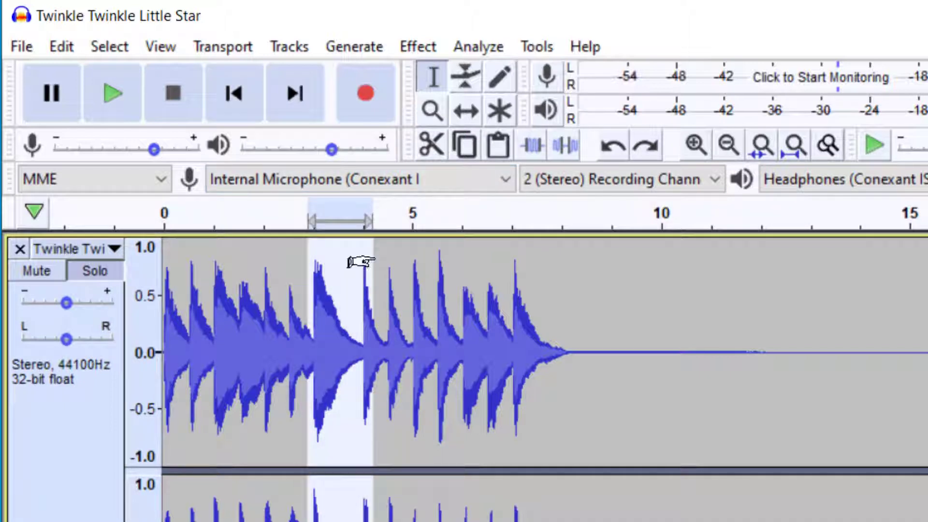
{"action": "key", "text": "shift"}
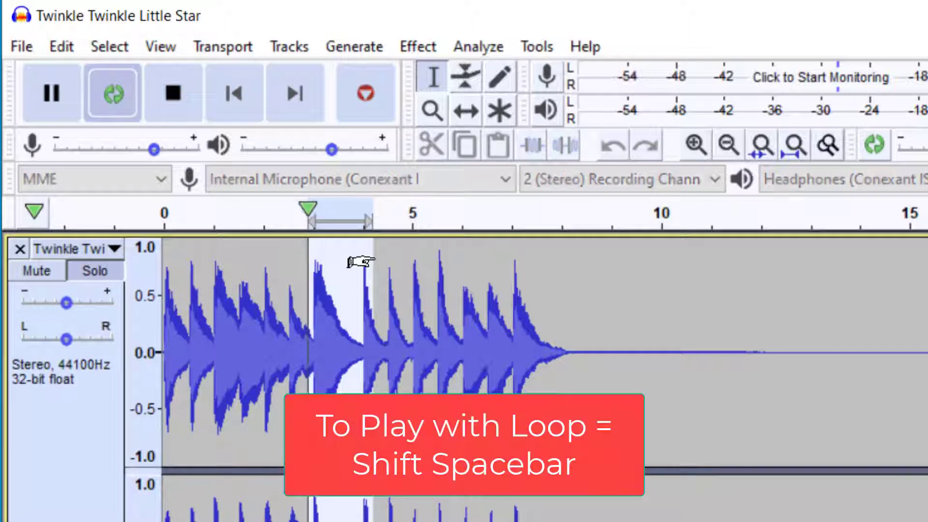
{"action": "key", "text": "shift+space"}
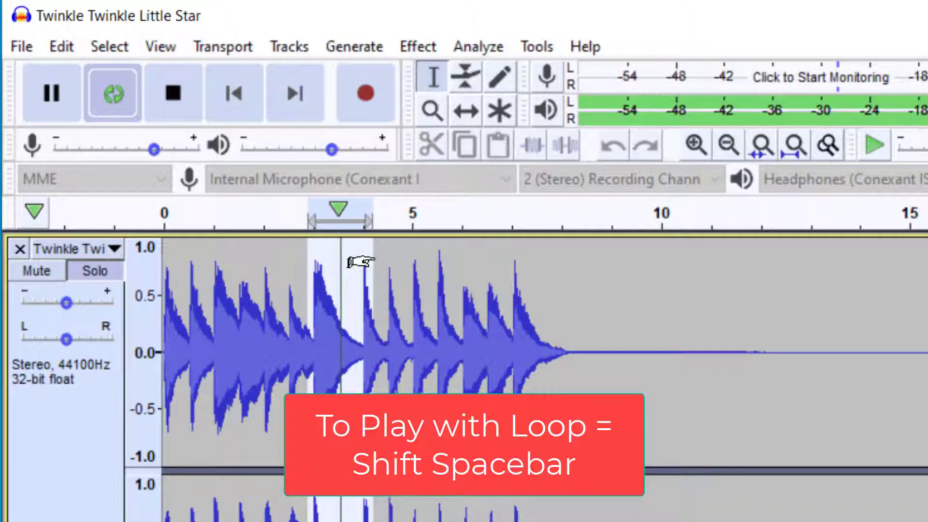
{"action": "left_click", "coordinate": [187, 97]}
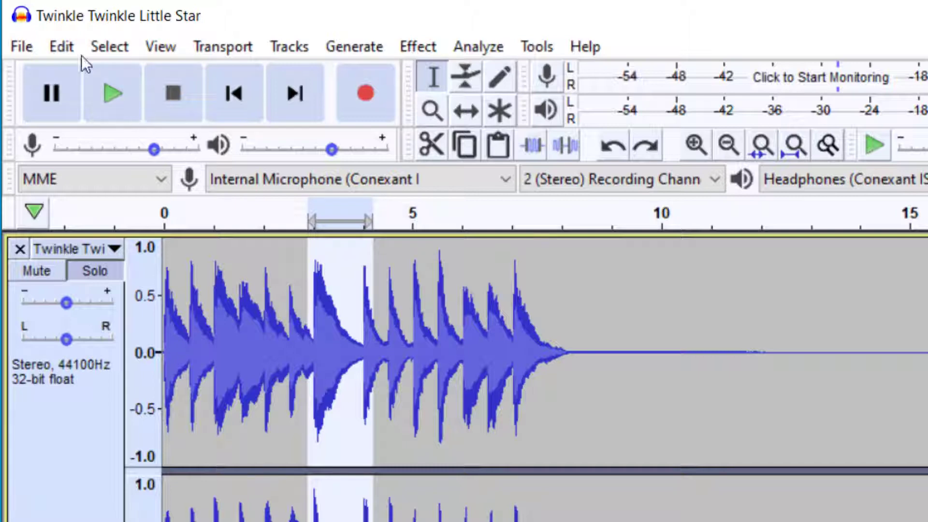
- Open the keyboard shortcut preferences and look at the list of key bindings
{"action": "left_click", "coordinate": [54, 46]}
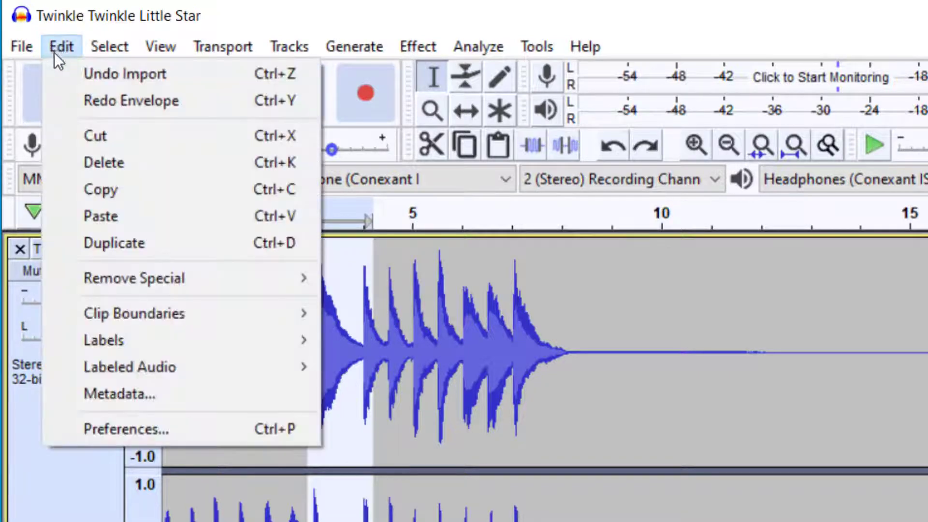
{"action": "left_click", "coordinate": [158, 433]}
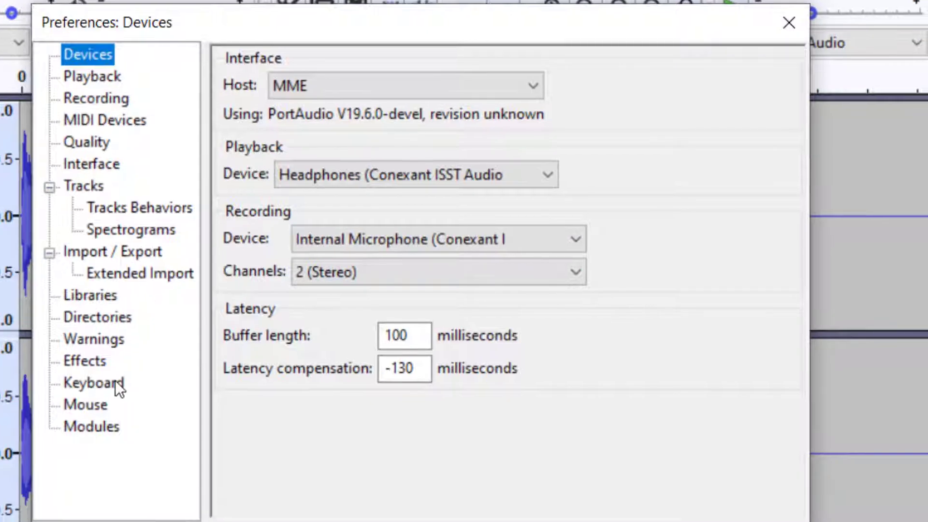
{"action": "left_click", "coordinate": [115, 381]}
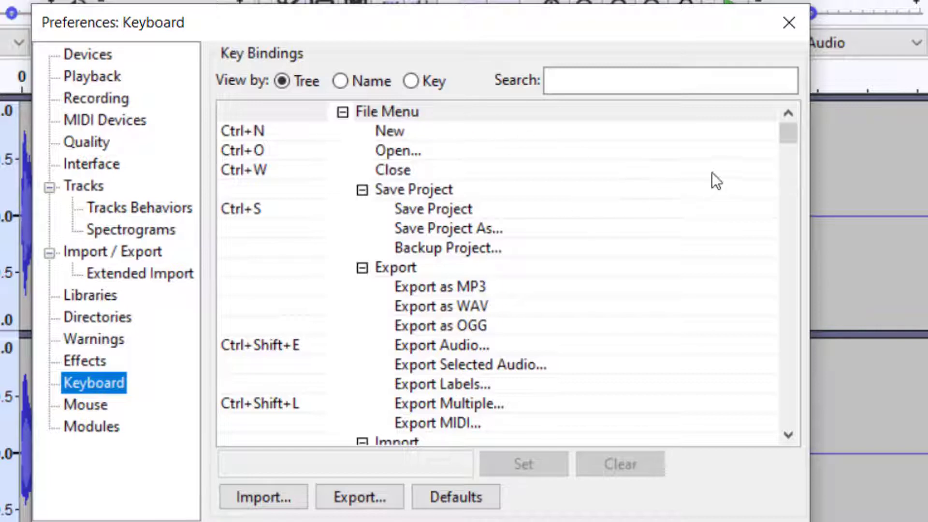
{"action": "mouse_move", "coordinate": [788, 137]}
{"action": "left_mouse_down"}
{"action": "mouse_move", "coordinate": [792, 173]}
{"action": "mouse_move", "coordinate": [791, 132]}
{"action": "left_mouse_up"}
- Inspect the editable shortcut of the New command in the File group and leave the preferences without saving
{"action": "left_click", "coordinate": [308, 130]}
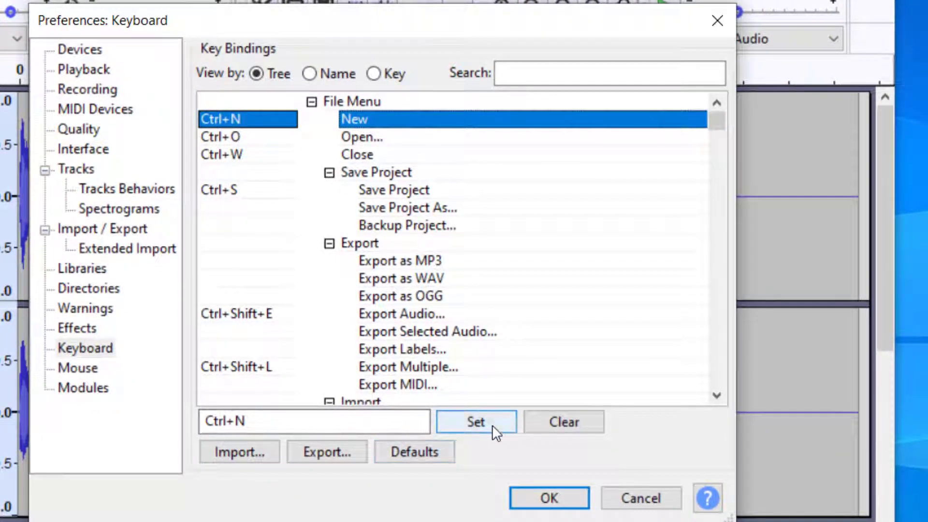
{"action": "left_click", "coordinate": [321, 423]}
{"action": "left_click_drag", "start_coordinate": [321, 422], "coordinate": [235, 421]}
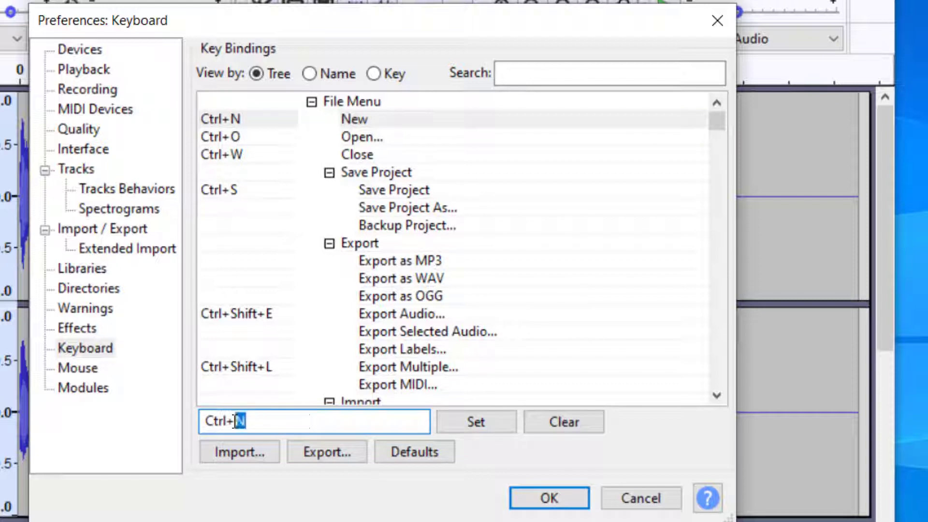
{"action": "left_click", "coordinate": [253, 421]}
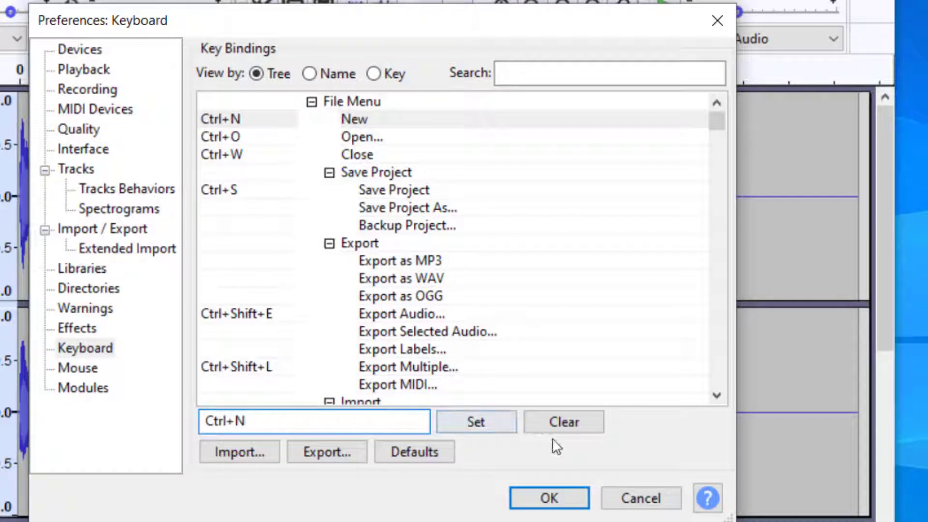
{"action": "left_click_drag", "start_coordinate": [338, 423], "coordinate": [208, 420]}
{"action": "left_click", "coordinate": [355, 423]}
{"action": "left_click", "coordinate": [633, 497]}
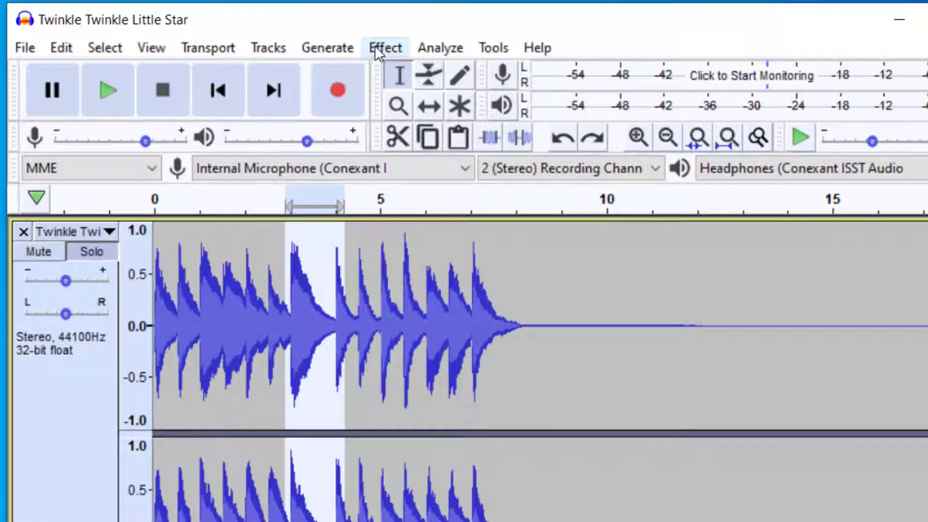
{"action": "left_click", "coordinate": [375, 45]}
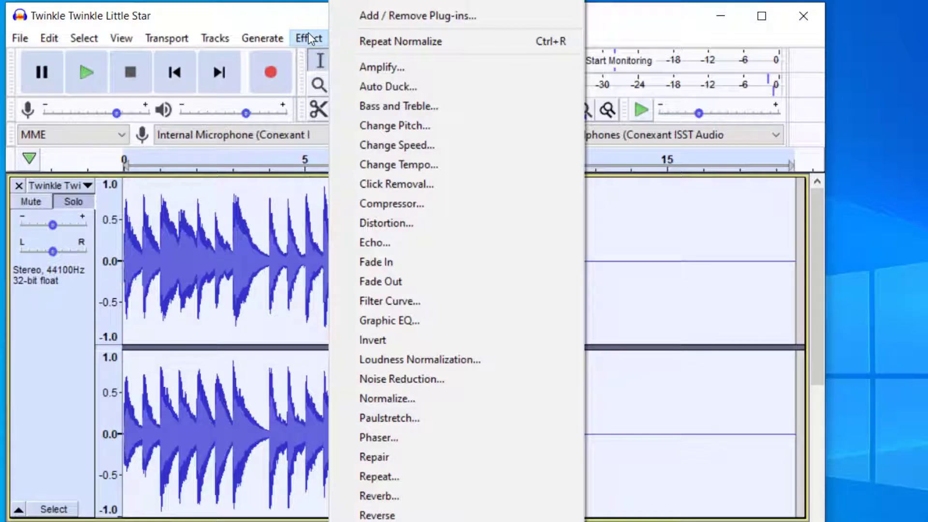
{"action": "left_click", "coordinate": [309, 34]}
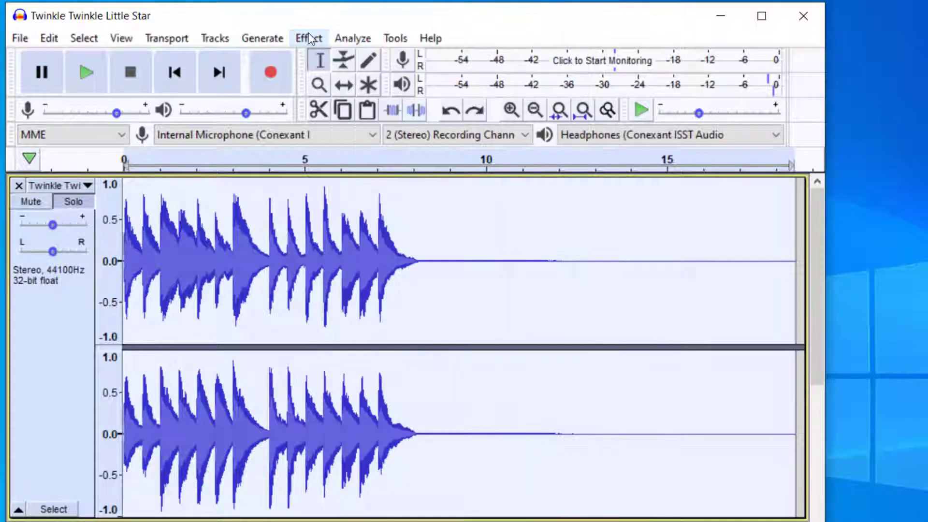
- Unmute the Audacity recording track below the music track
{"action": "scroll", "coordinate": [252, 484], "scroll_direction": "down", "scroll_amount": 4}
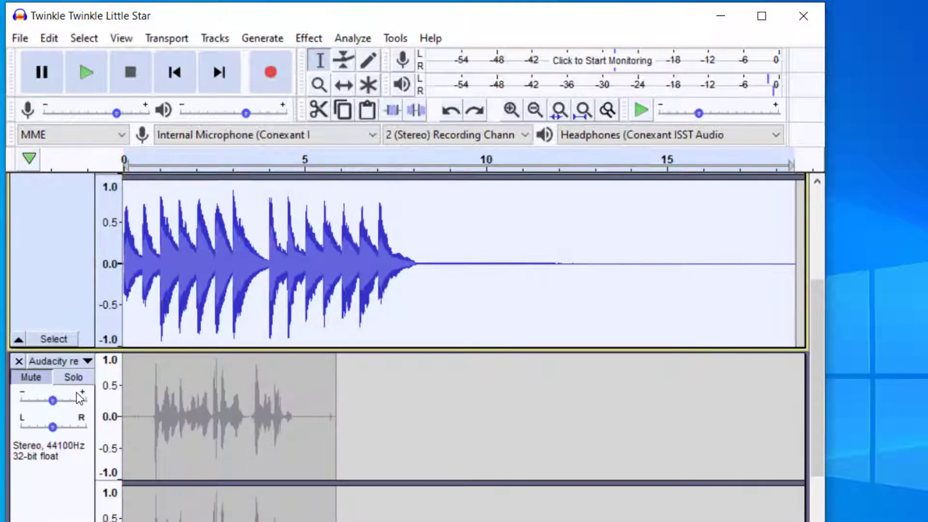
{"action": "left_click", "coordinate": [37, 375]}
{"action": "scroll", "coordinate": [37, 376], "scroll_direction": "down", "scroll_amount": 2}
{"action": "scroll", "coordinate": [315, 315], "scroll_direction": "up", "scroll_amount": 3}
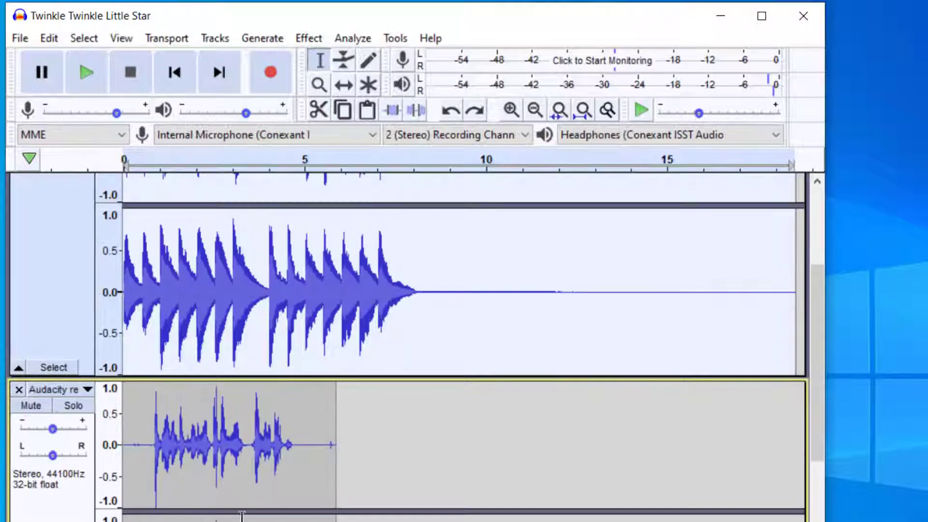
- Move the recorded clip with the Time Shift tool into the Twinkle Twinkle track, directly behind the music clip at about 18.7 seconds
{"action": "left_click", "coordinate": [243, 468]}
{"action": "scroll", "coordinate": [225, 469], "scroll_direction": "down", "scroll_amount": 2}
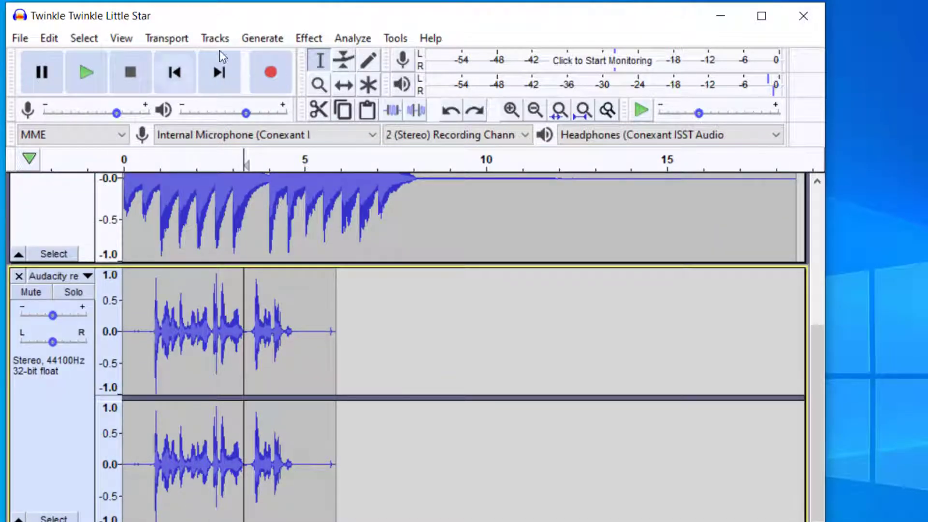
{"action": "left_click", "coordinate": [338, 85]}
{"action": "left_click_drag", "start_coordinate": [242, 304], "coordinate": [764, 314]}
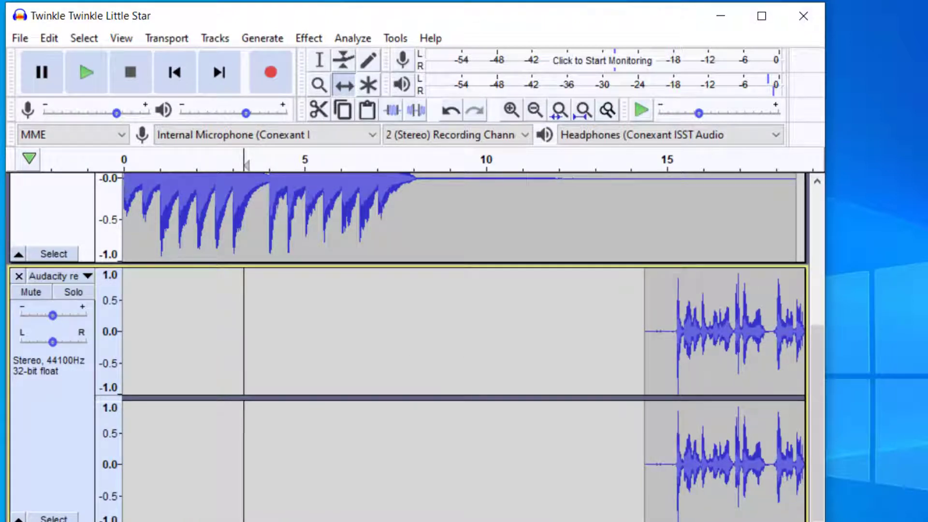
{"action": "scroll", "coordinate": [464, 346], "scroll_direction": "right", "scroll_amount": 5}
{"action": "left_click_drag", "start_coordinate": [565, 284], "coordinate": [698, 210]}
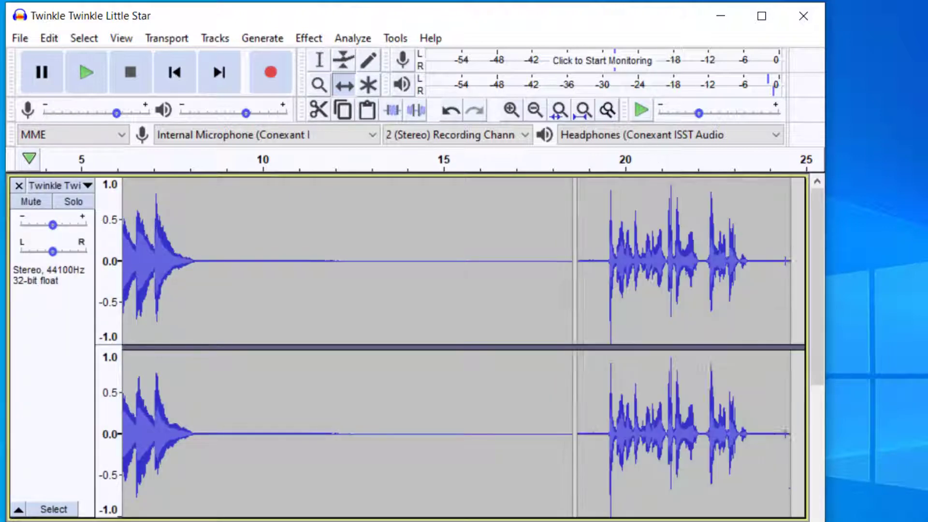
{"action": "scroll", "coordinate": [464, 346], "scroll_direction": "left", "scroll_amount": 2}
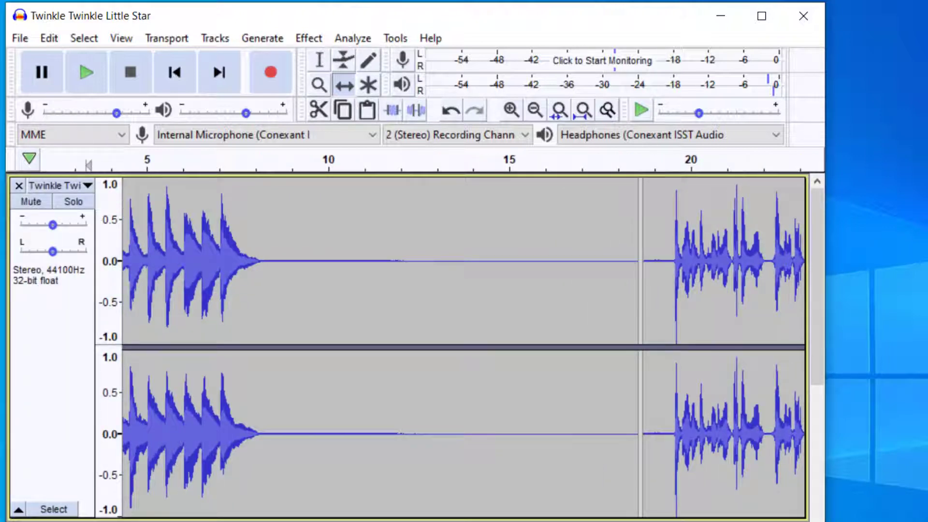
- Select the whole Twinkle Twinkle track and normalize its peak amplitude to -1.0 dB with DC offset removed
{"action": "left_click", "coordinate": [29, 352]}
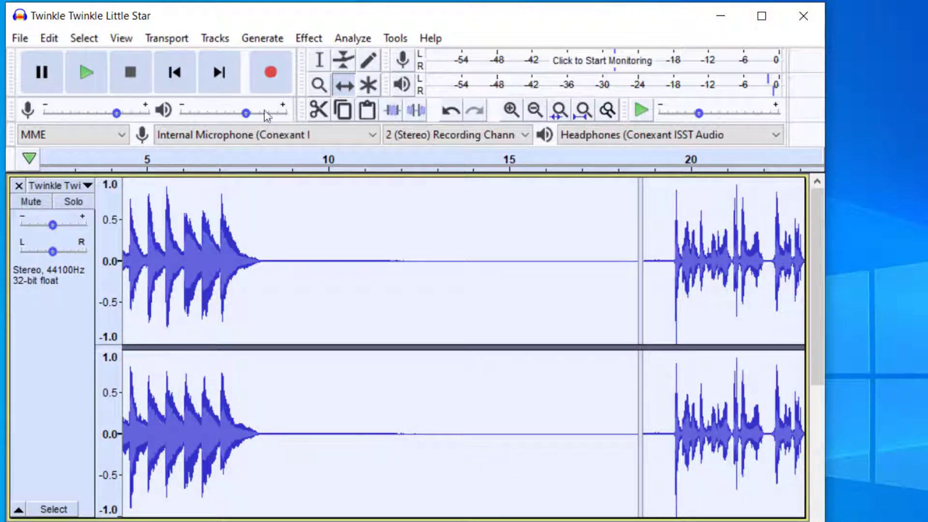
{"action": "left_click", "coordinate": [309, 38]}
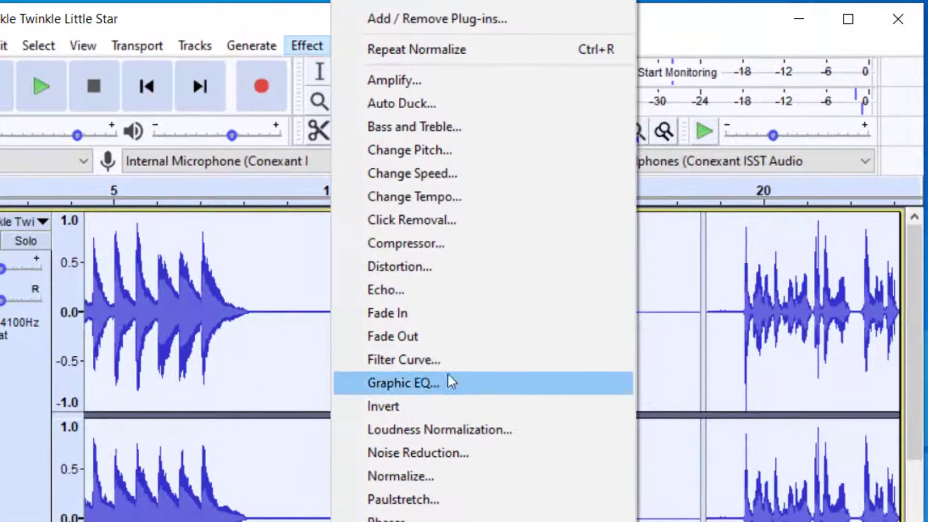
{"action": "left_click", "coordinate": [444, 485]}
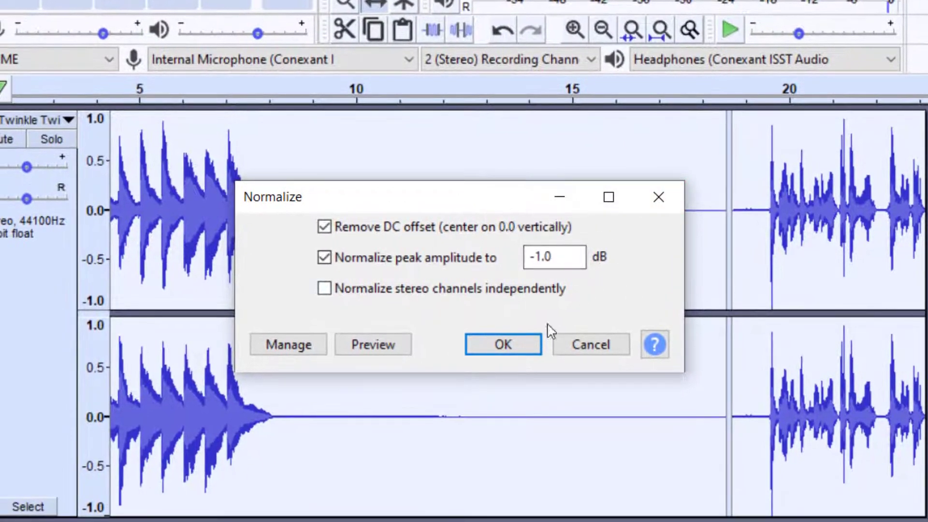
{"action": "left_click", "coordinate": [503, 345]}
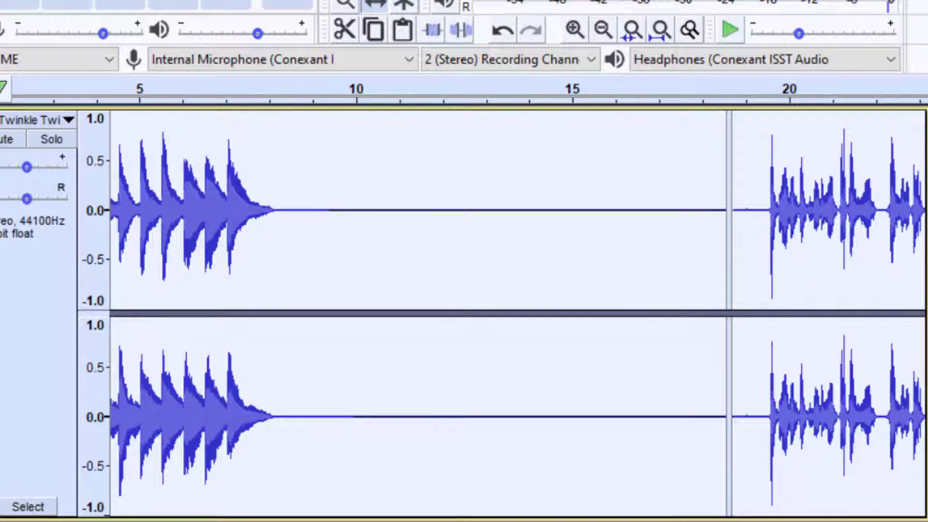
- Look through the available effects and open the Macros manager
{"action": "left_click", "coordinate": [375, 0]}
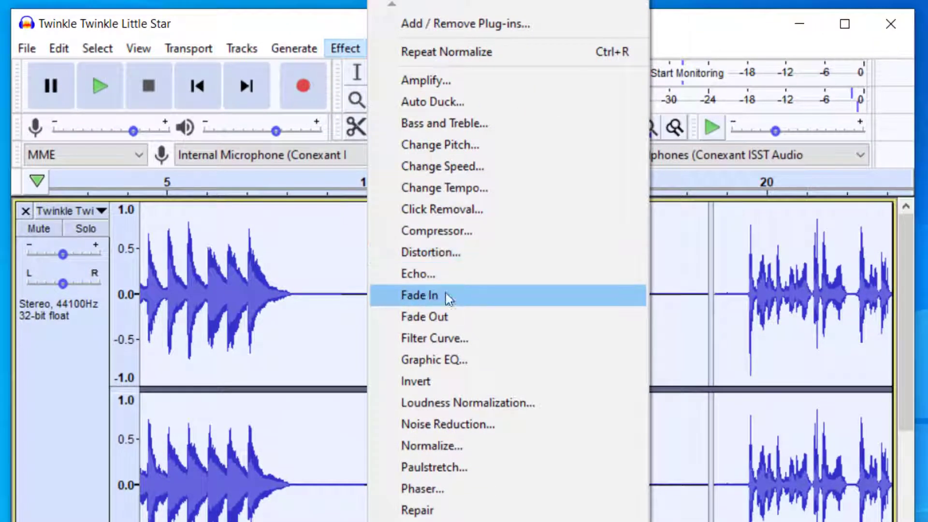
{"action": "left_click", "coordinate": [355, 46]}
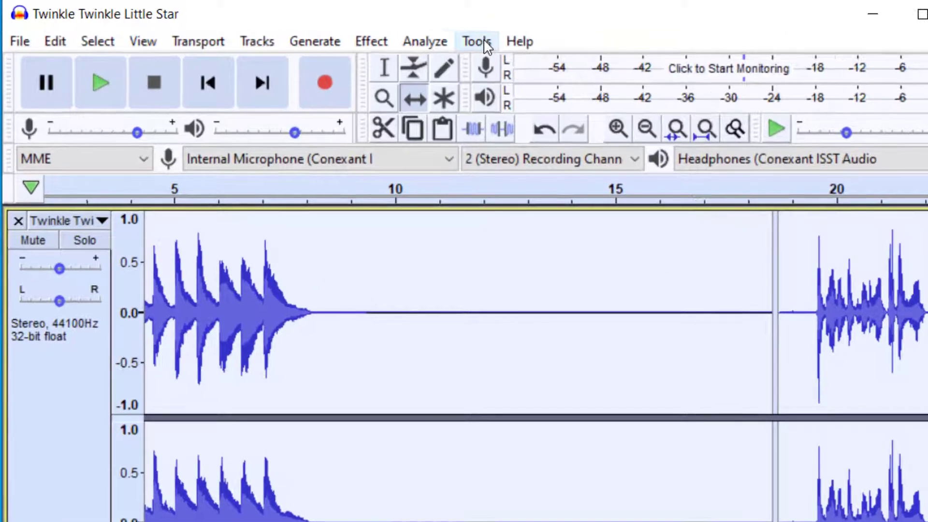
{"action": "left_click", "coordinate": [485, 42]}
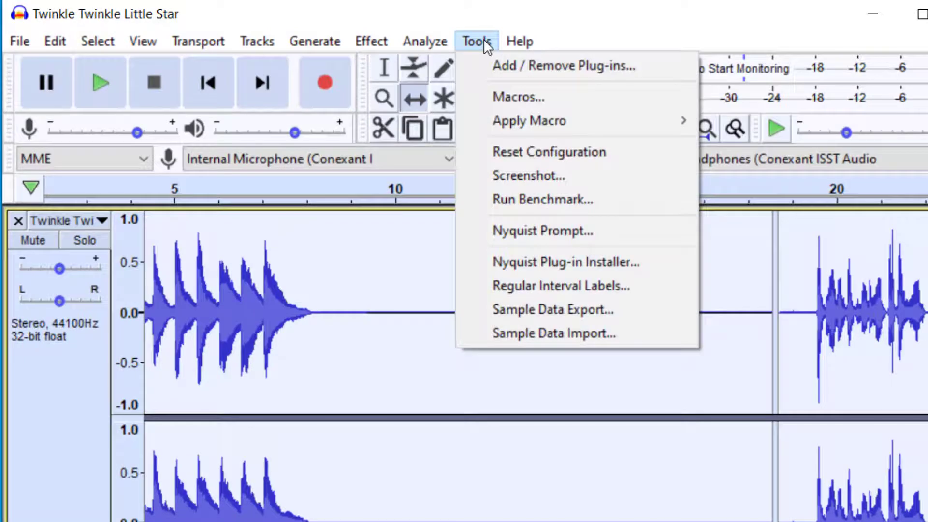
{"action": "left_click", "coordinate": [499, 96]}
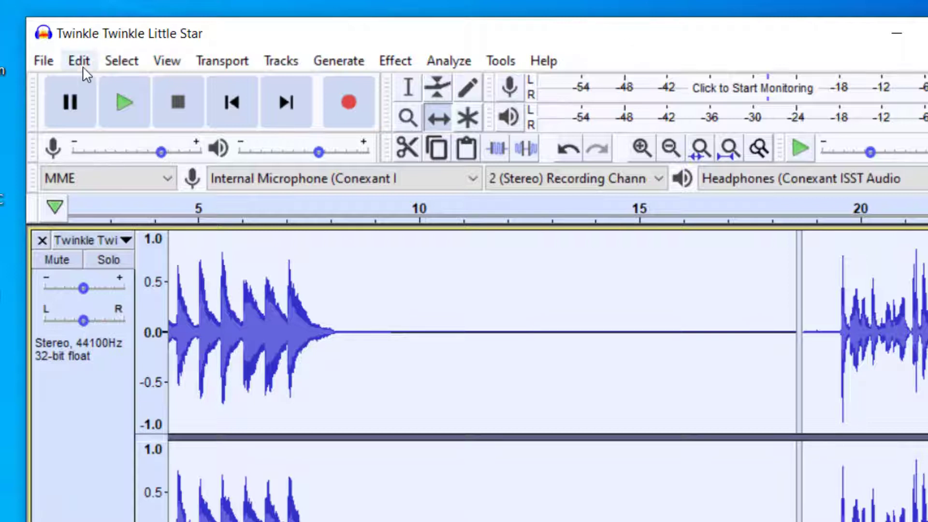
- Check the FFmpeg library status in the Libraries preferences and follow the download instructions to the external FFmpeg download page
{"action": "left_click", "coordinate": [51, 60]}
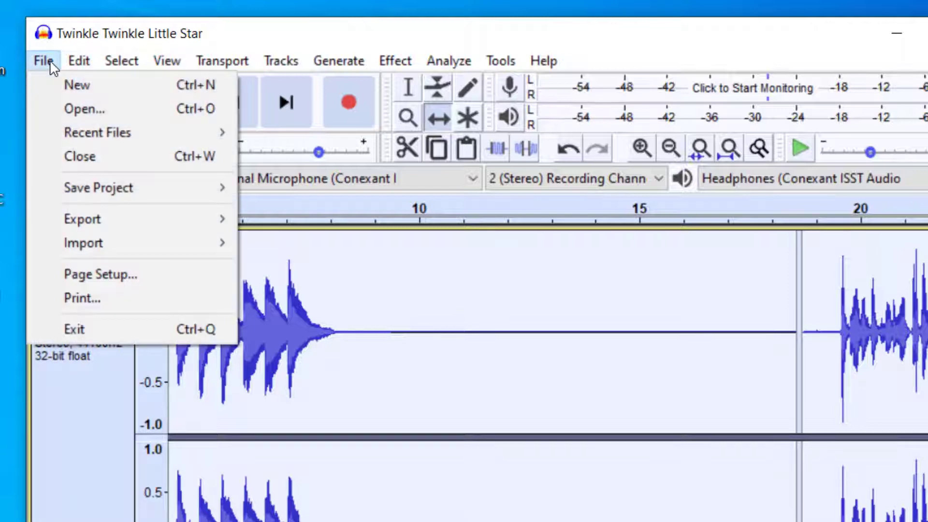
{"action": "left_click", "coordinate": [79, 60]}
{"action": "left_click", "coordinate": [144, 401]}
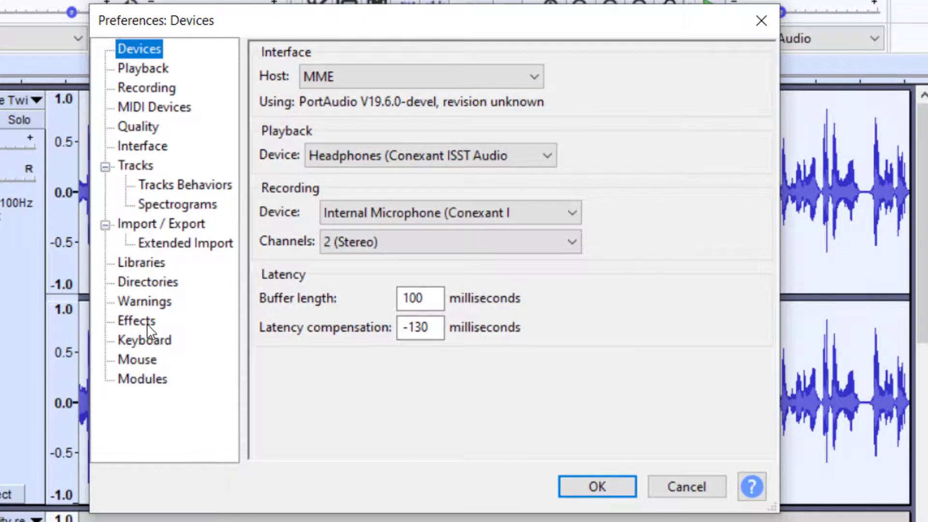
{"action": "left_click", "coordinate": [153, 266]}
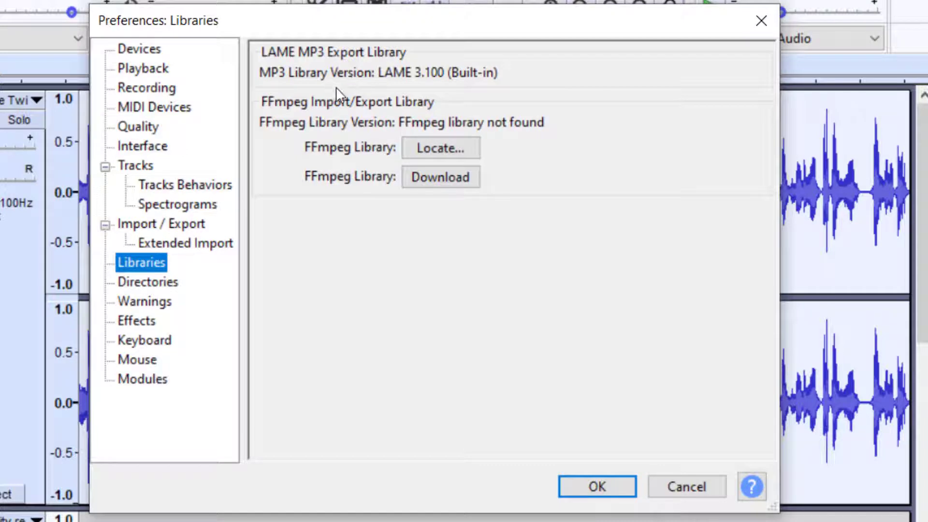
{"action": "left_click", "coordinate": [437, 177]}
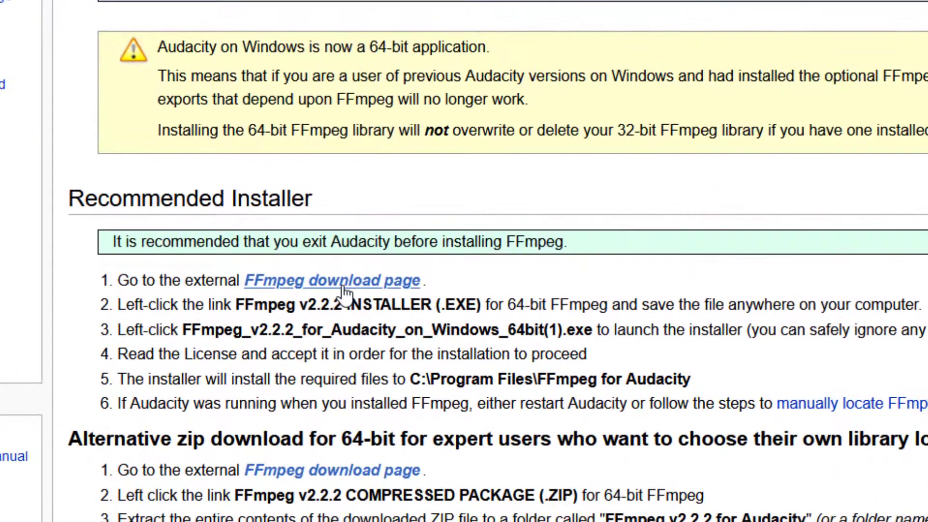
{"action": "left_click", "coordinate": [342, 287]}
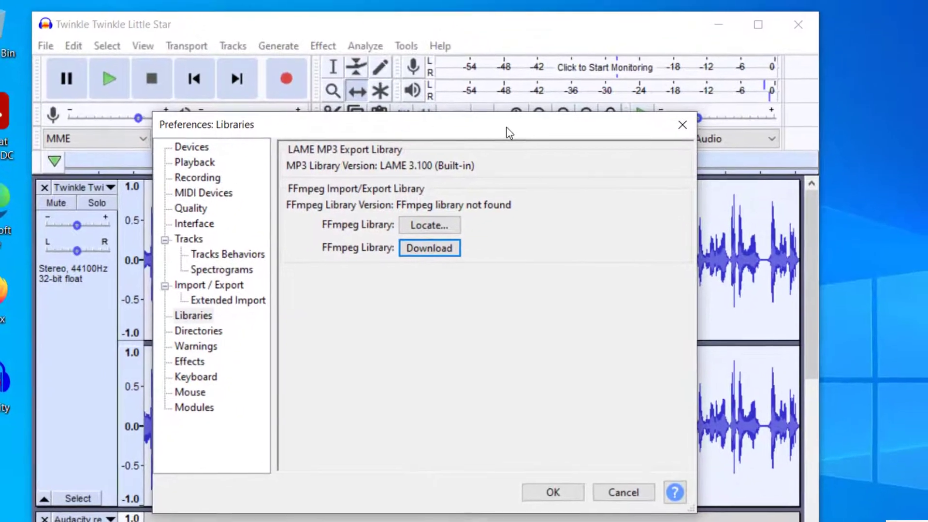
{"action": "left_click", "coordinate": [614, 494]}
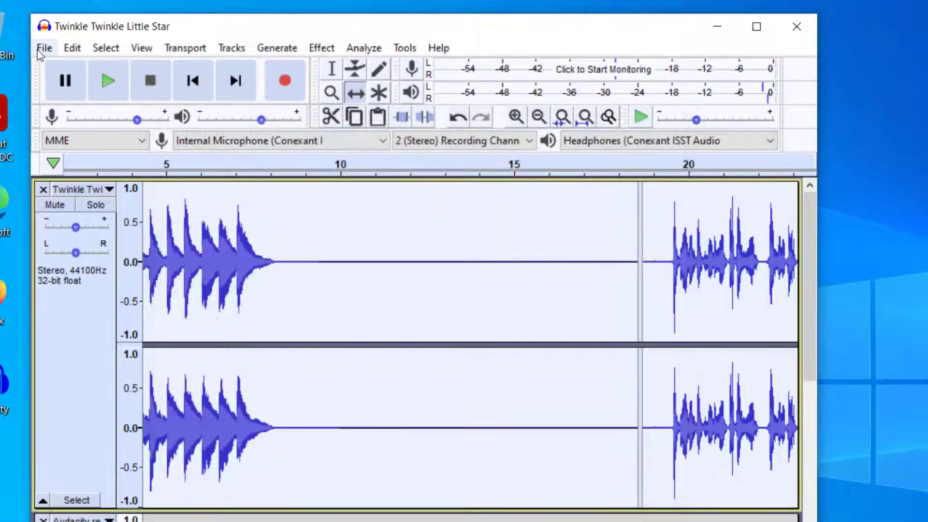
- Look at the file chooser for importing audio and leave it without importing a file
{"action": "left_click", "coordinate": [41, 49]}
{"action": "mouse_move", "coordinate": [58, 193]}
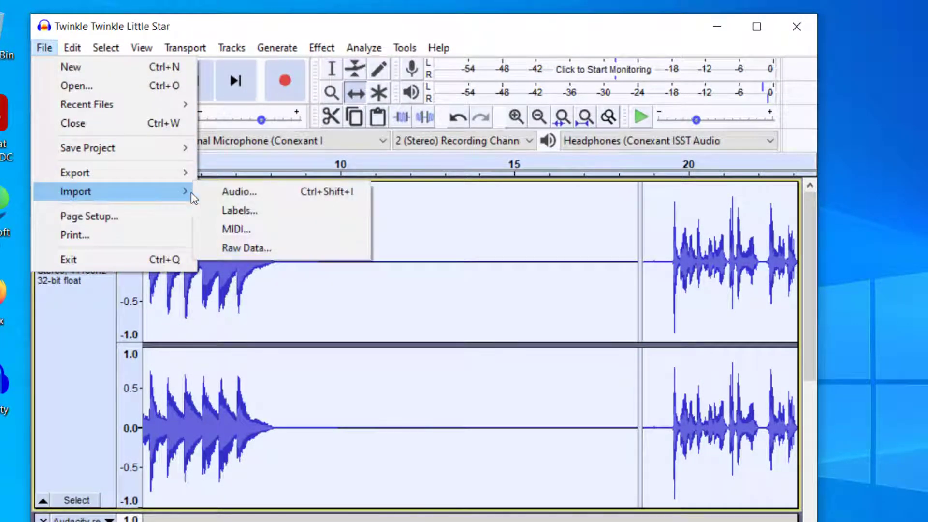
{"action": "left_click", "coordinate": [227, 193]}
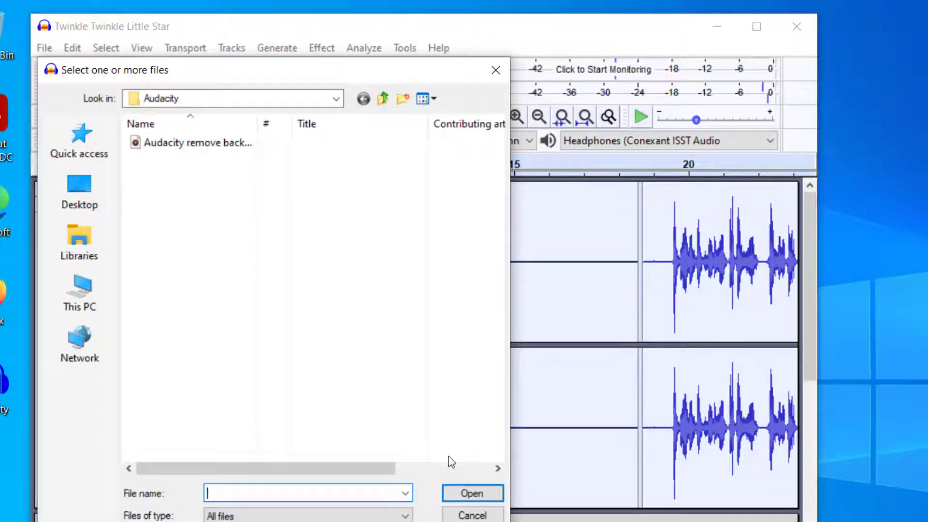
{"action": "left_click", "coordinate": [473, 516]}
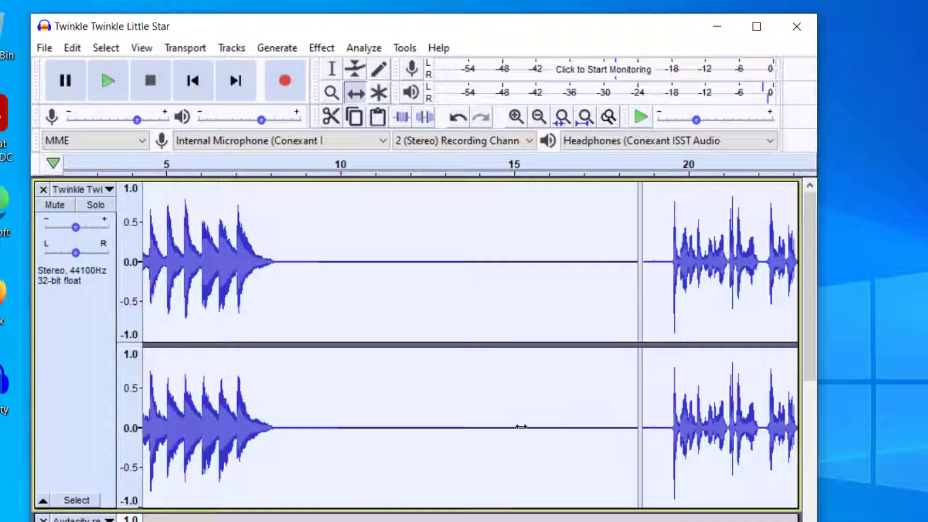
- Collapse all tracks in the project at once
{"action": "scroll", "coordinate": [581, 295], "scroll_direction": "down", "scroll_amount": 5}
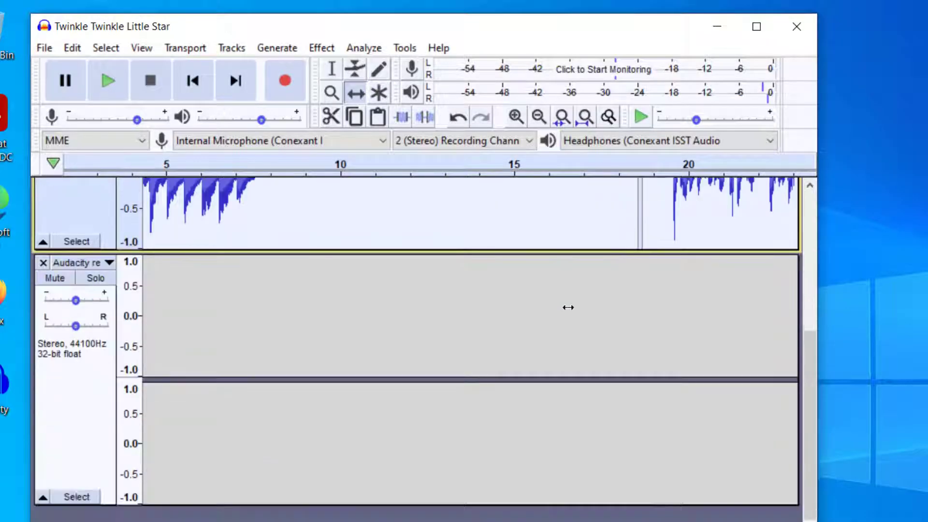
{"action": "scroll", "coordinate": [569, 308], "scroll_direction": "up", "scroll_amount": 5}
{"action": "scroll", "coordinate": [568, 308], "scroll_direction": "down", "scroll_amount": 5}
{"action": "scroll", "coordinate": [569, 307], "scroll_direction": "up", "scroll_amount": 4}
{"action": "scroll", "coordinate": [569, 308], "scroll_direction": "up", "scroll_amount": 1}
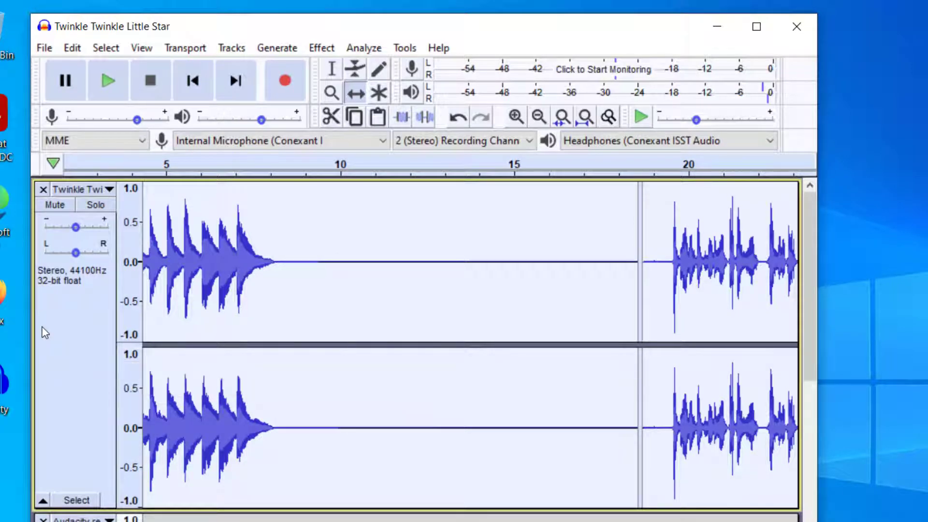
{"action": "key", "text": "ctrl"}
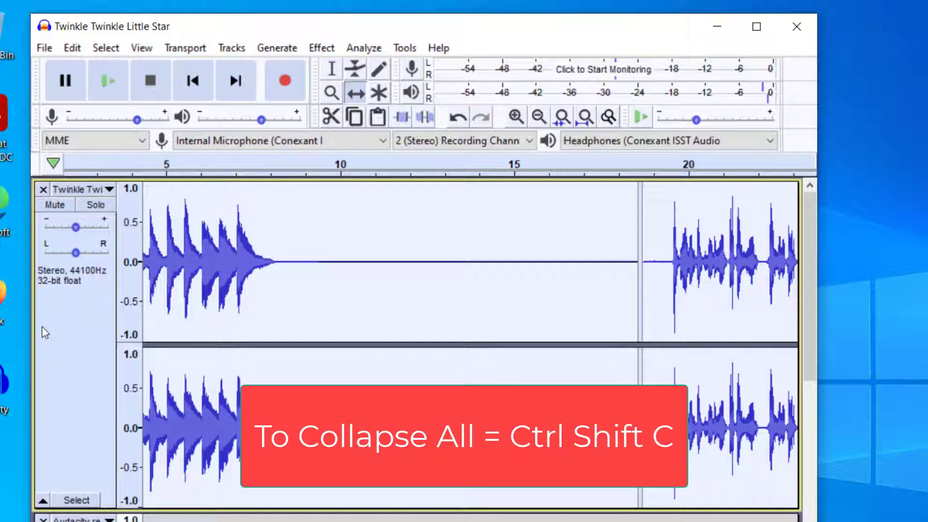
{"action": "key", "text": "ctrl+shift+c"}
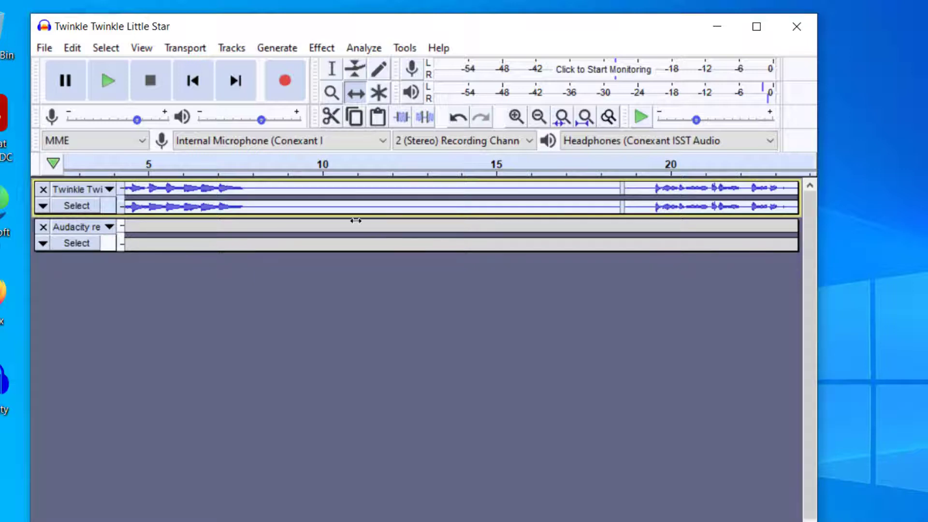
- Expand the two tracks individually, and collapse and re-expand the Twinkle Twinkle track once more
{"action": "left_click", "coordinate": [42, 244]}
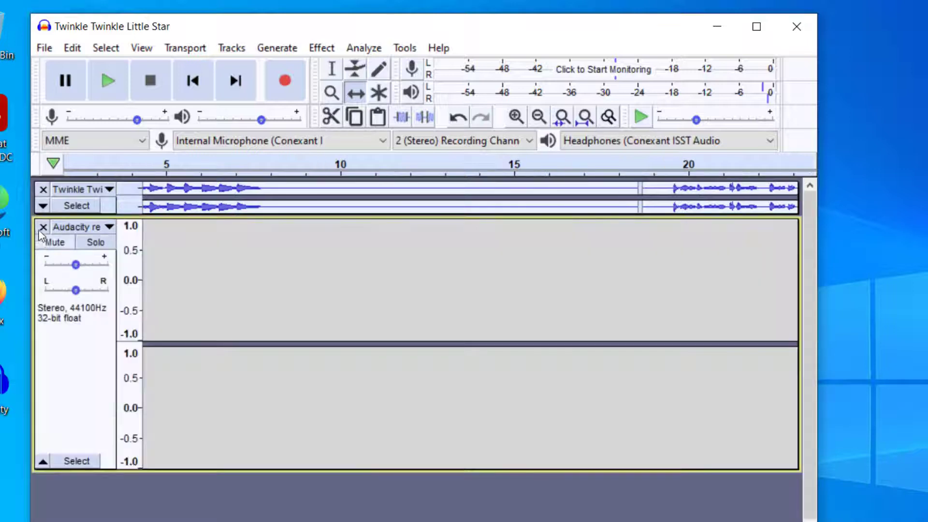
{"action": "left_click", "coordinate": [43, 207]}
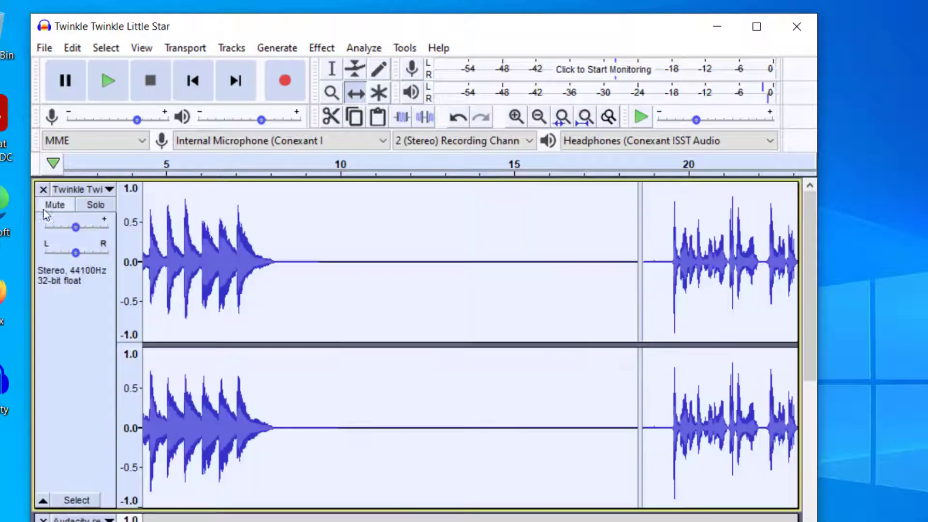
{"action": "left_click", "coordinate": [44, 501]}
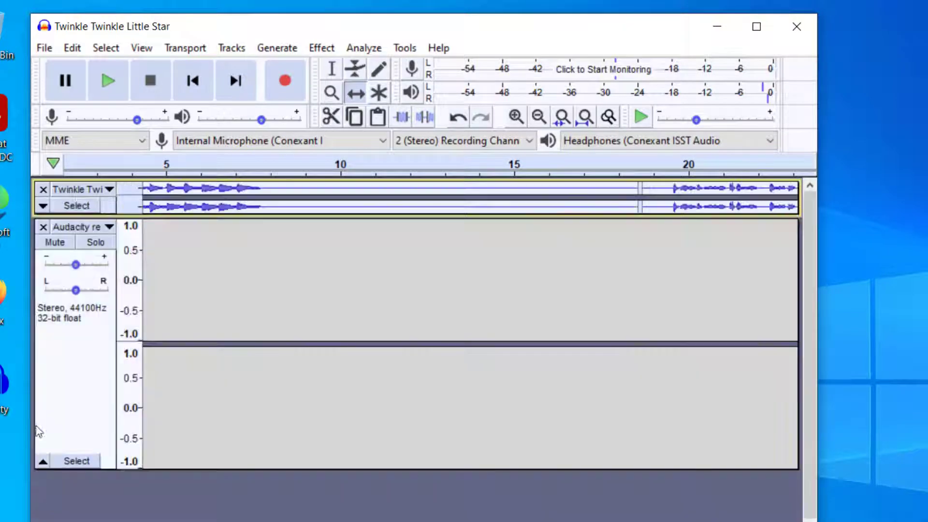
{"action": "left_click", "coordinate": [43, 206]}
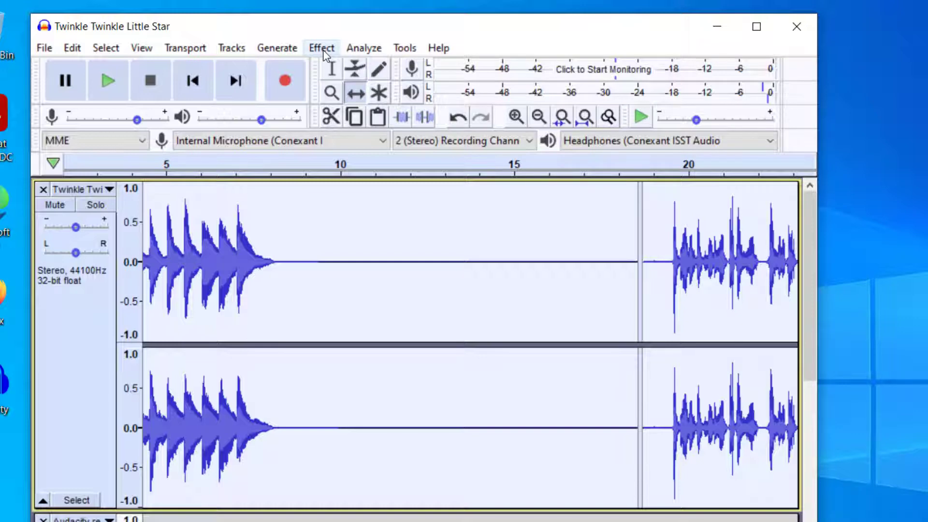
- Select the section from about 5.6 to 7.8 seconds in the Twinkle Twinkle track with the Selection tool
{"action": "left_click", "coordinate": [323, 50]}
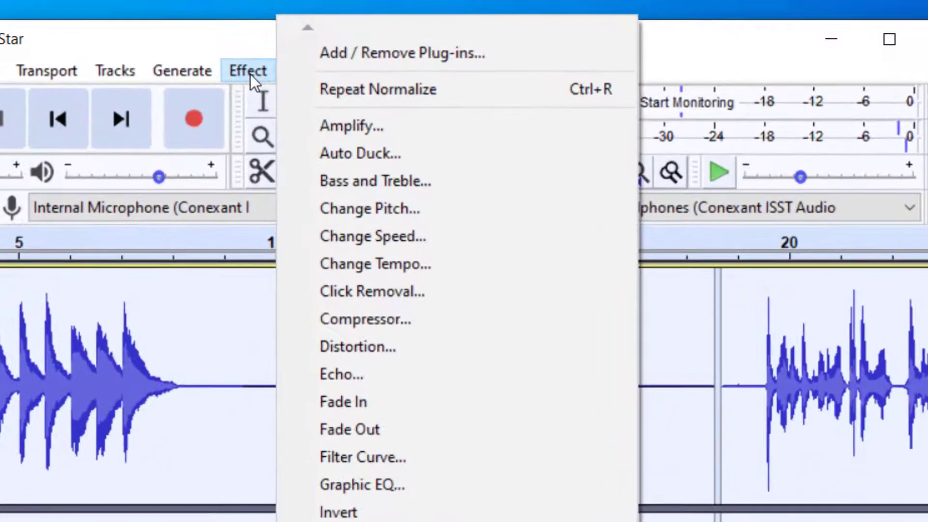
{"action": "left_click", "coordinate": [251, 74]}
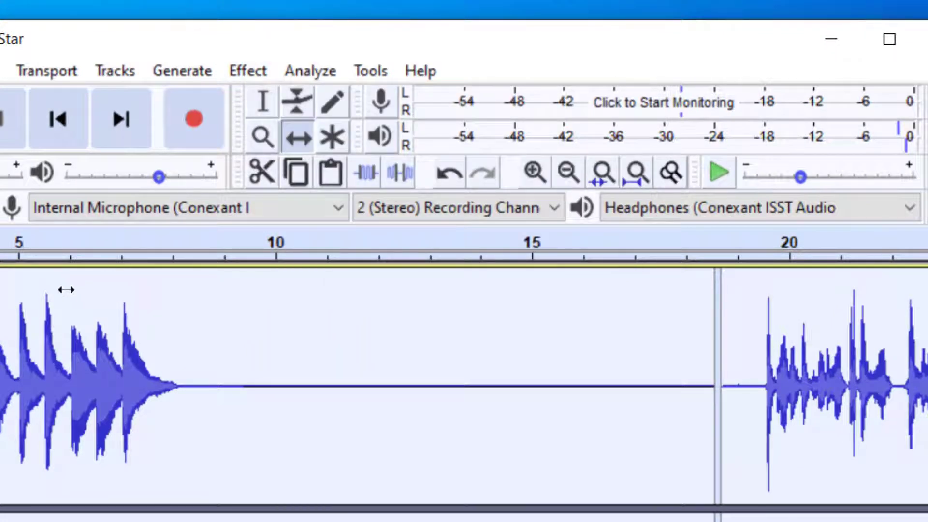
{"action": "left_click", "coordinate": [261, 106]}
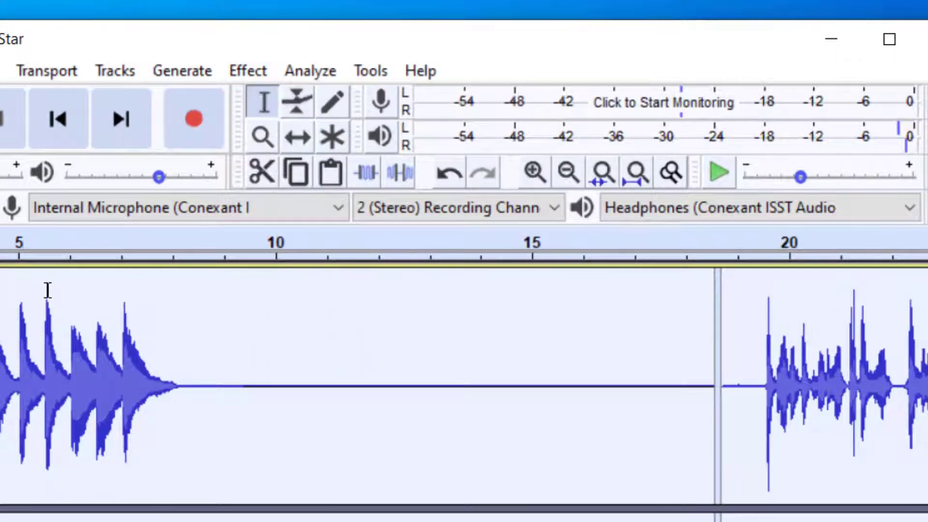
{"action": "left_click_drag", "start_coordinate": [48, 290], "coordinate": [163, 292]}
{"action": "left_click", "coordinate": [247, 67]}
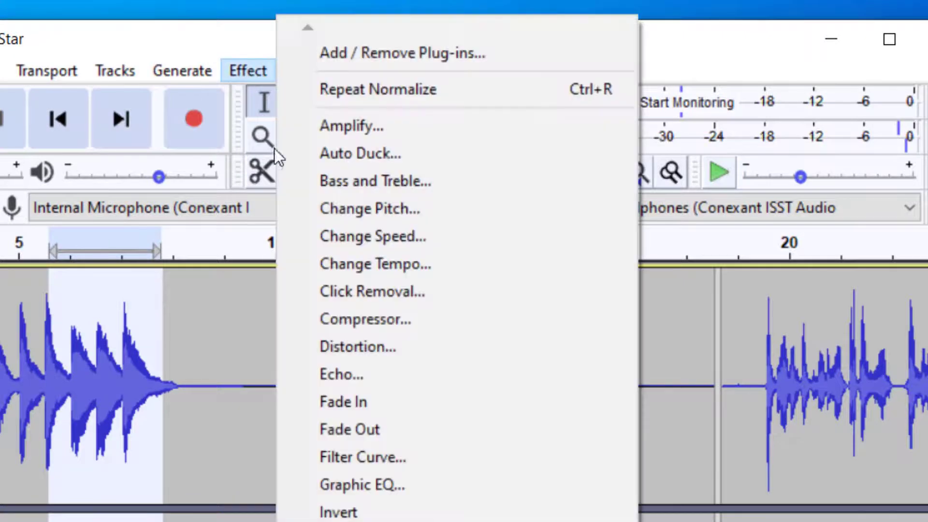
{"action": "left_click", "coordinate": [370, 126]}
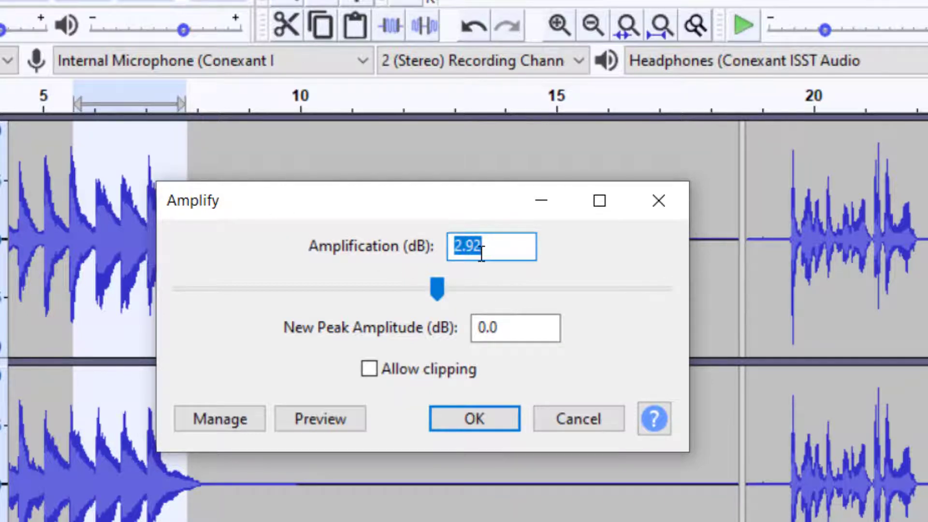
{"action": "mouse_move", "coordinate": [446, 286]}
{"action": "left_mouse_down"}
{"action": "mouse_move", "coordinate": [398, 289]}
{"action": "mouse_move", "coordinate": [435, 286]}
{"action": "left_mouse_up"}
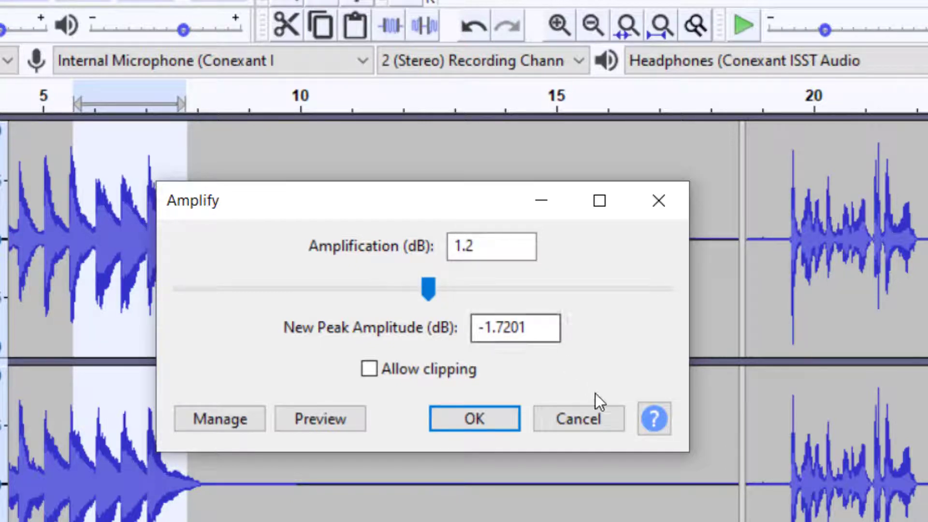
{"action": "left_click", "coordinate": [517, 242]}
{"action": "left_click", "coordinate": [580, 421]}
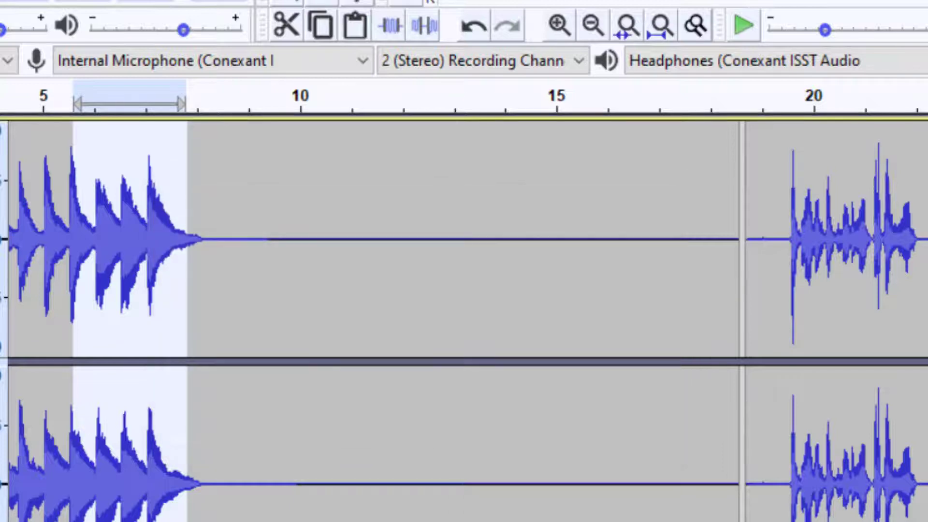
- Amplify the selected music section by 2.92 dB to a new peak amplitude of 0.0 dB
{"action": "left_click", "coordinate": [322, 1]}
{"action": "left_click", "coordinate": [370, 1]}
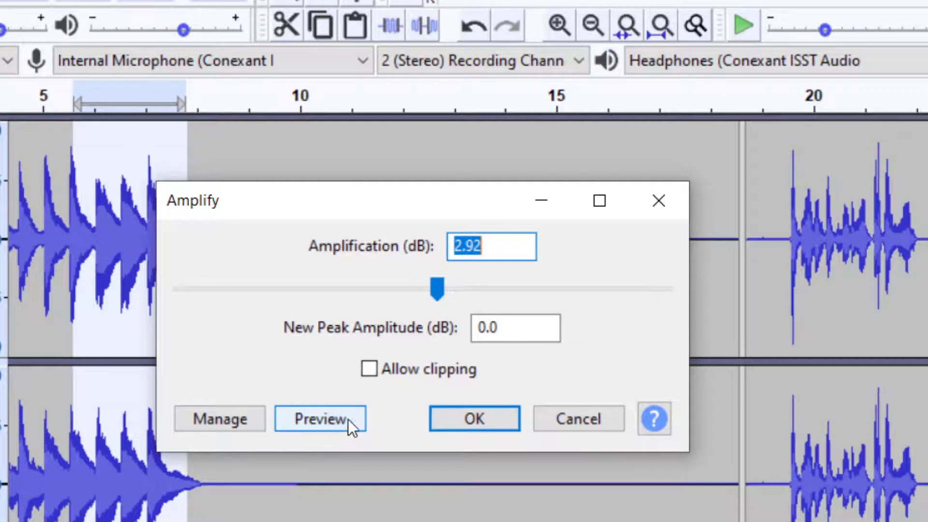
{"action": "left_click", "coordinate": [441, 420]}
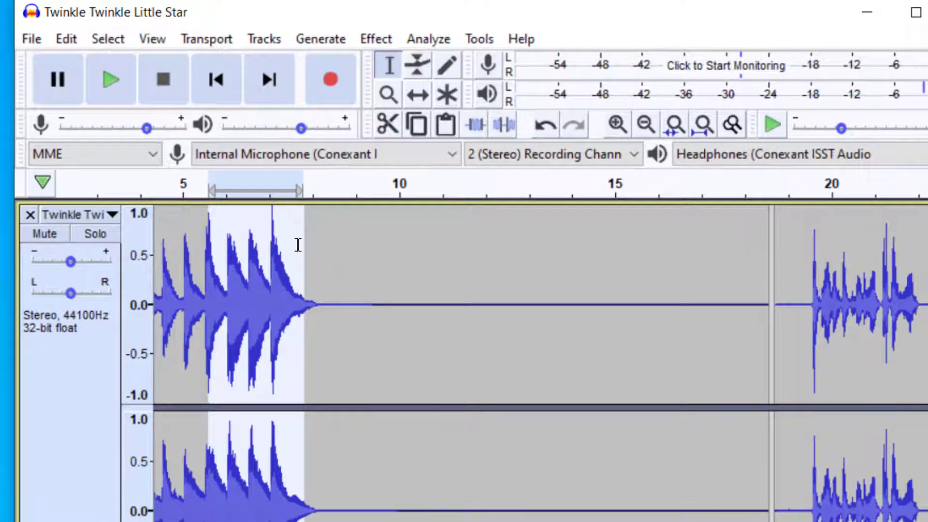
- Shape the music clip's volume with Envelope points at about 5.5, 7.6, 10.3 and 13.4 seconds, and lower the recorded clip's envelope
{"action": "left_click", "coordinate": [419, 68]}
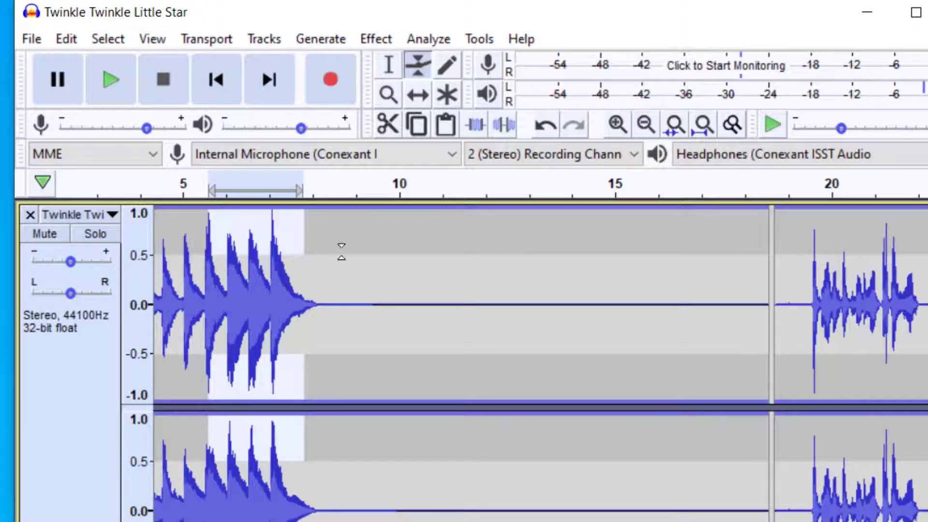
{"action": "left_click", "coordinate": [205, 262]}
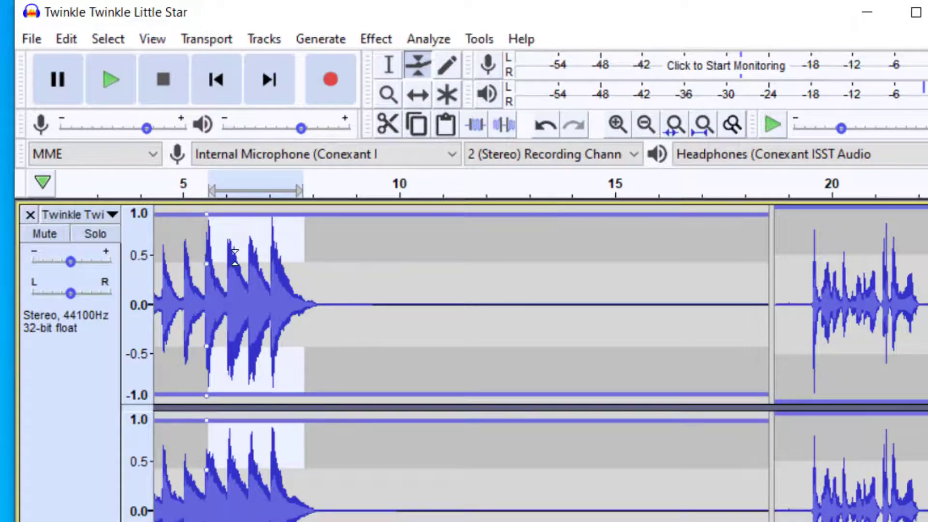
{"action": "left_click_drag", "start_coordinate": [292, 270], "coordinate": [294, 240]}
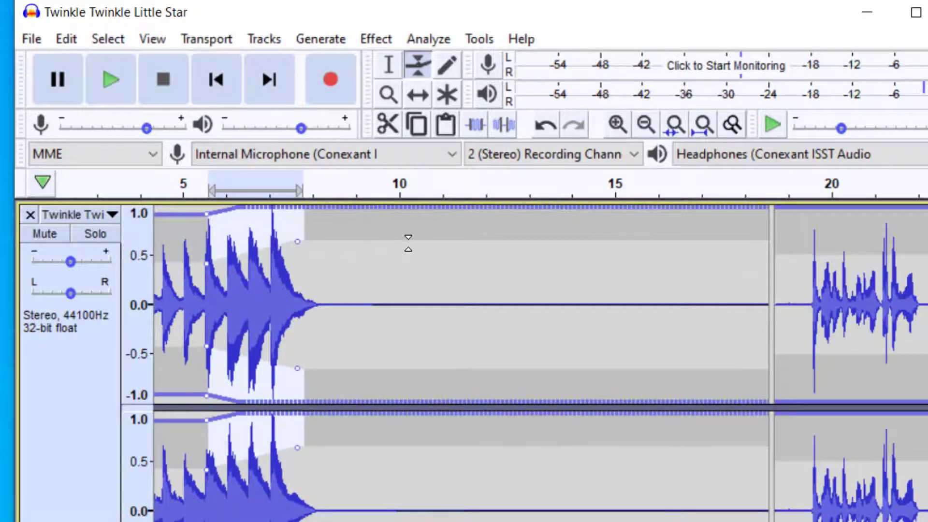
{"action": "left_click_drag", "start_coordinate": [408, 243], "coordinate": [408, 275]}
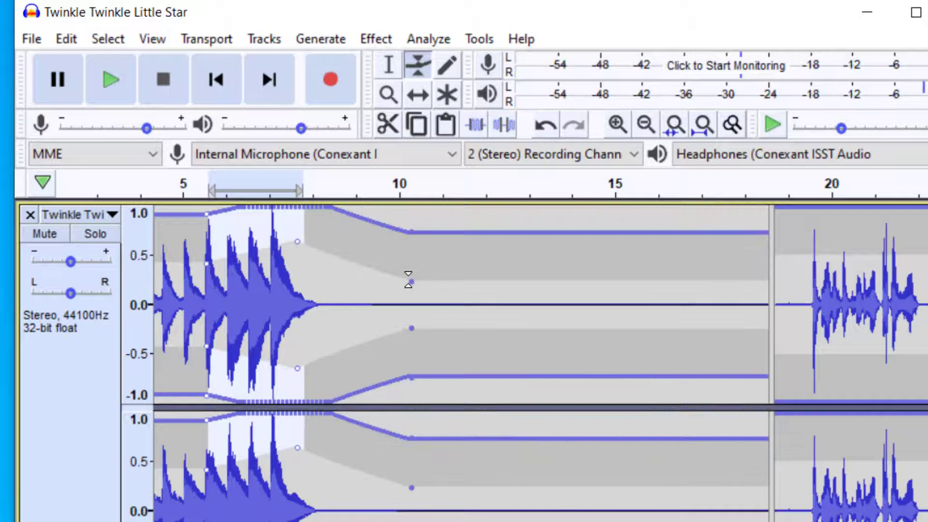
{"action": "left_click", "coordinate": [537, 287]}
{"action": "left_click_drag", "start_coordinate": [535, 285], "coordinate": [546, 248]}
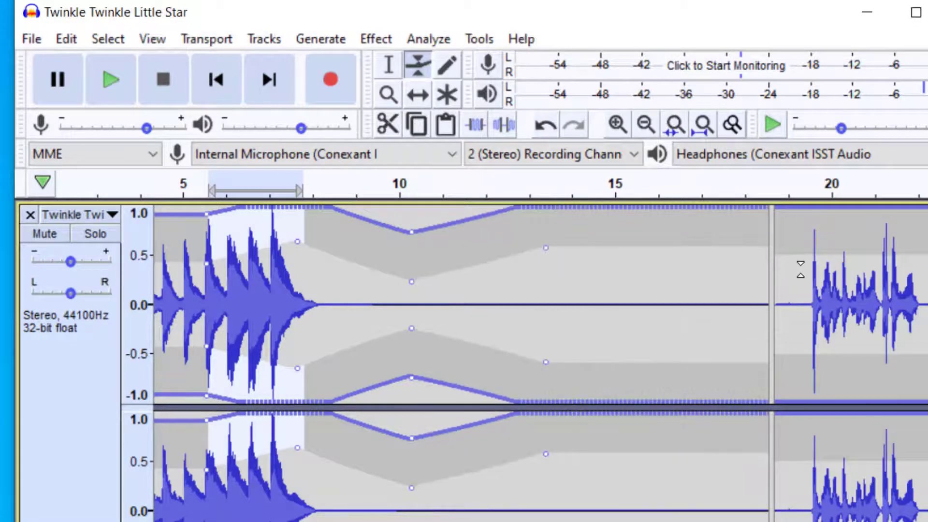
{"action": "mouse_move", "coordinate": [798, 263]}
{"action": "left_mouse_down"}
{"action": "mouse_move", "coordinate": [801, 283]}
{"action": "mouse_move", "coordinate": [800, 255]}
{"action": "mouse_move", "coordinate": [801, 276]}
{"action": "left_mouse_up"}
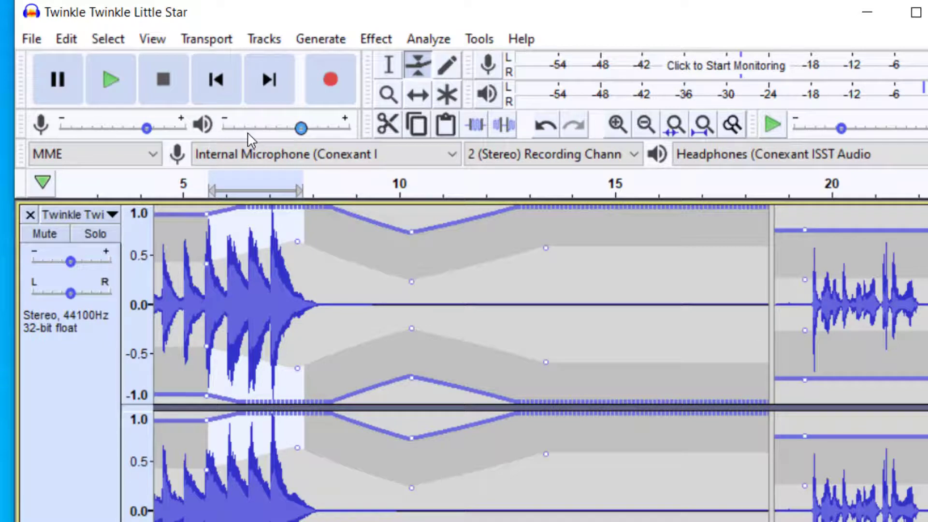
- Import the Chords audio file from the desktop into the project as a new track
{"action": "mouse_move", "coordinate": [249, 141]}
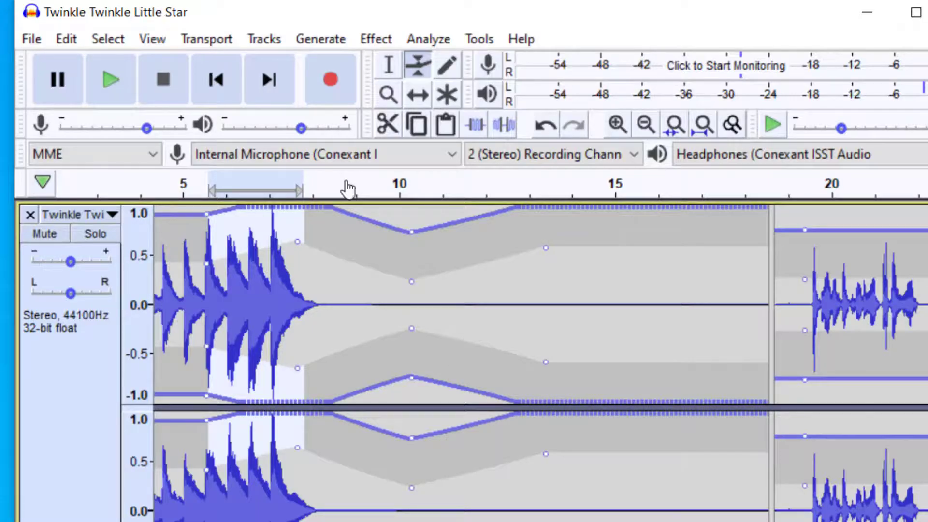
{"action": "left_click", "coordinate": [36, 40]}
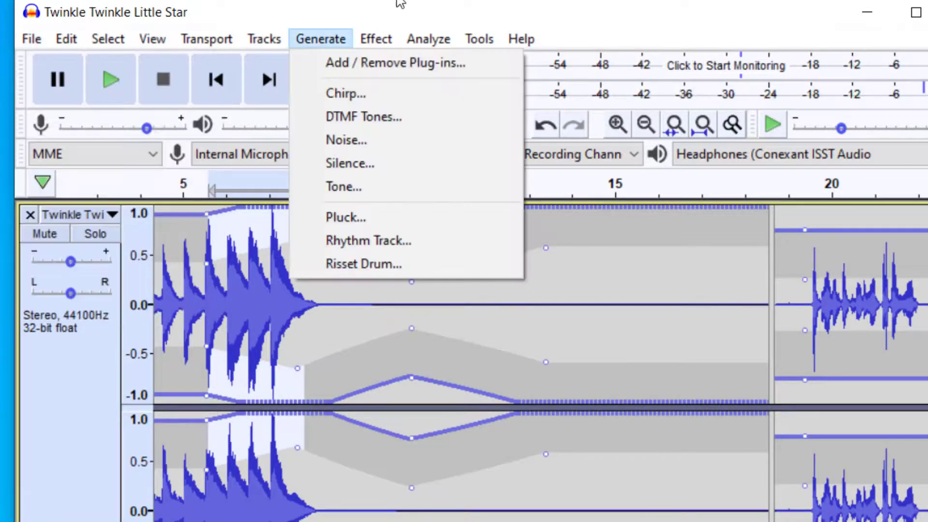
{"action": "left_click", "coordinate": [399, 3]}
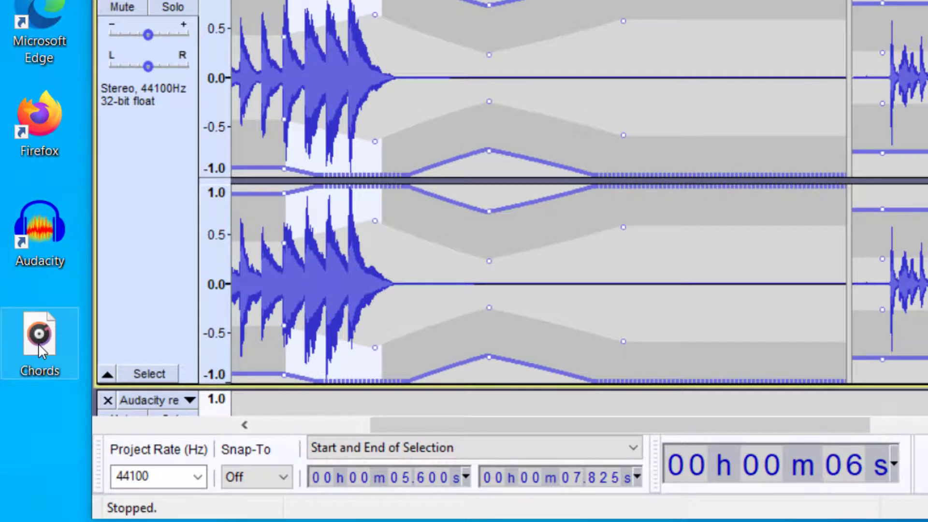
{"action": "left_click_drag", "start_coordinate": [39, 343], "coordinate": [402, 197]}
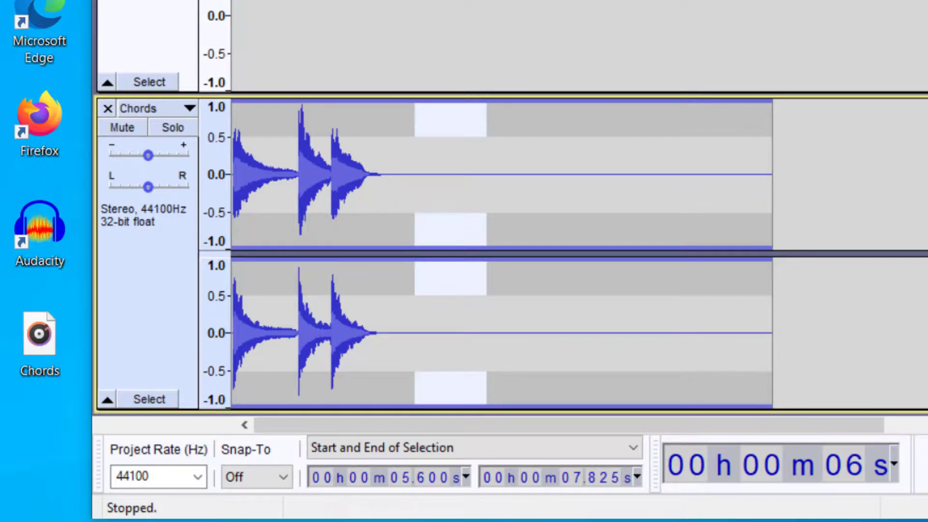
{"action": "left_click", "coordinate": [43, 48]}
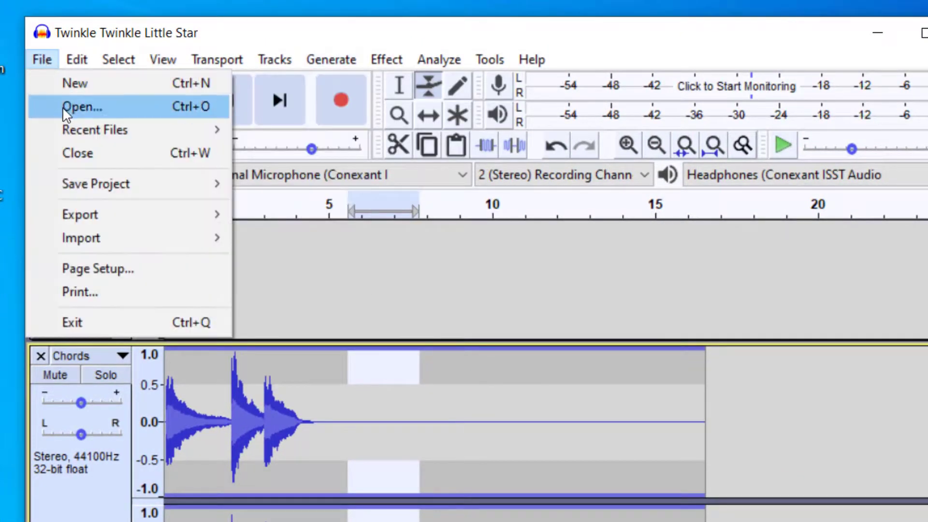
{"action": "left_click", "coordinate": [232, 42]}
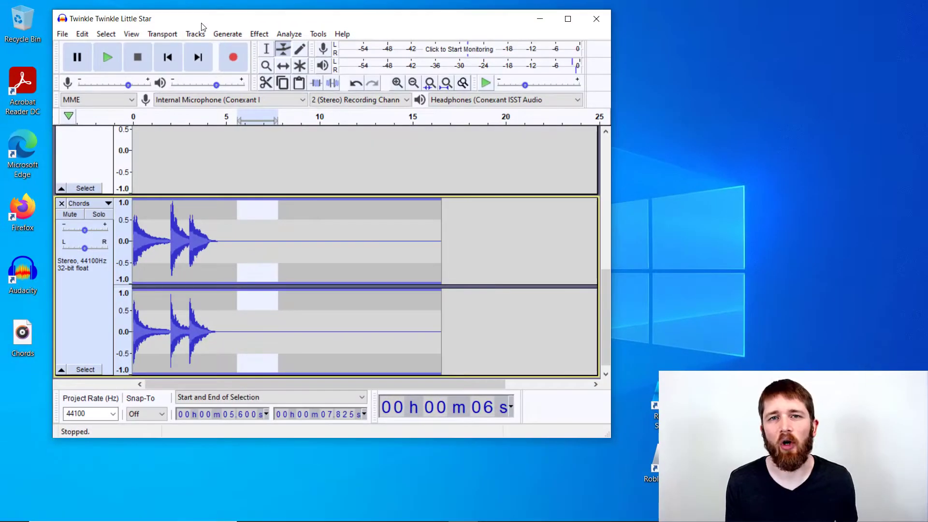